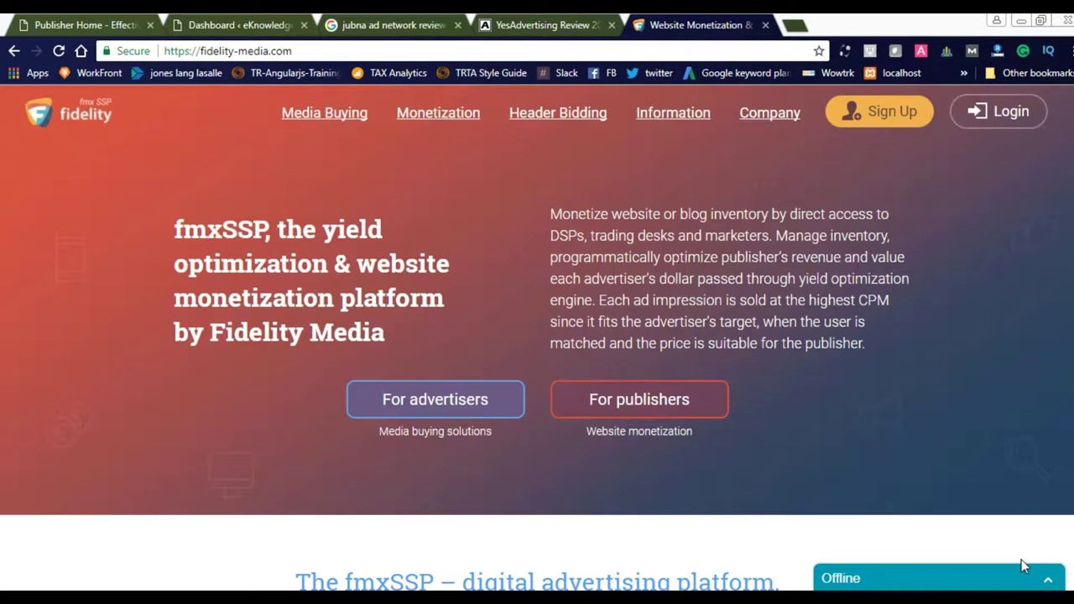
# - On the publisher login page, enter the account e-mail as username and type the account password
pyautogui.click(1003, 114)
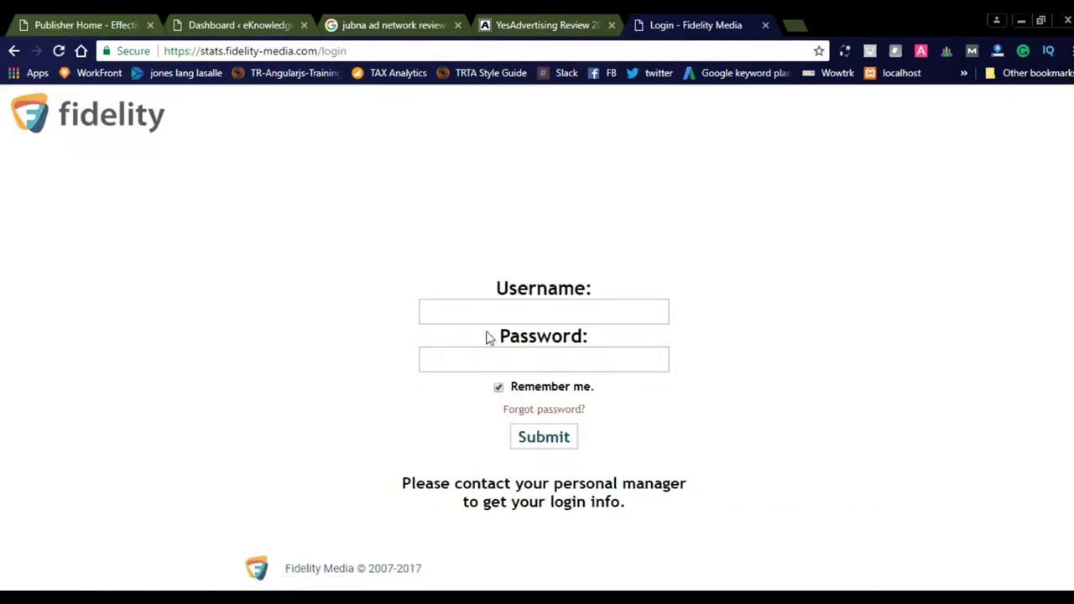
pyautogui.click(475, 317)
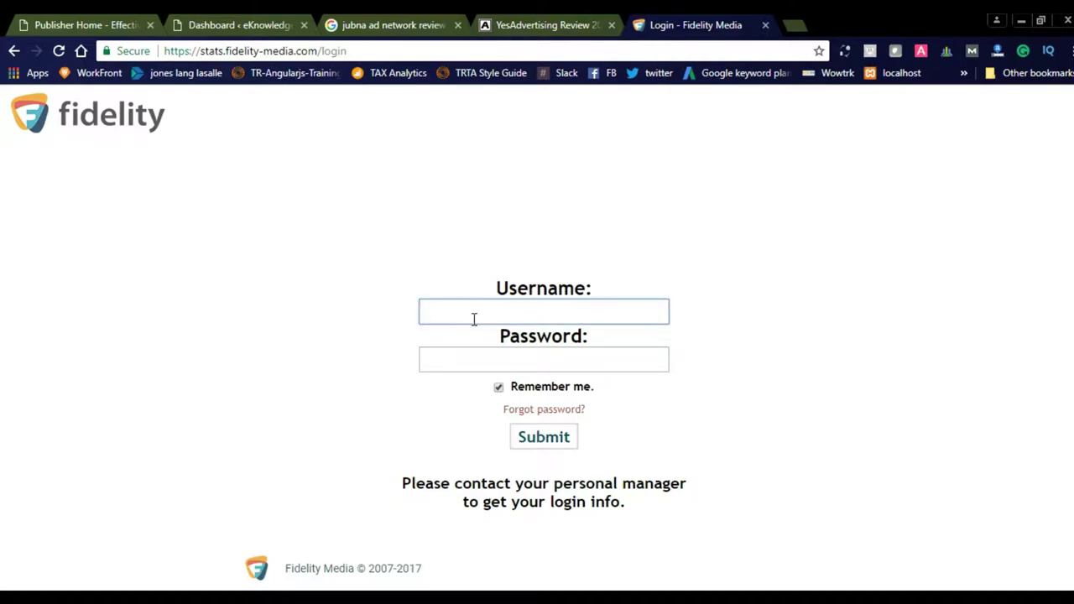
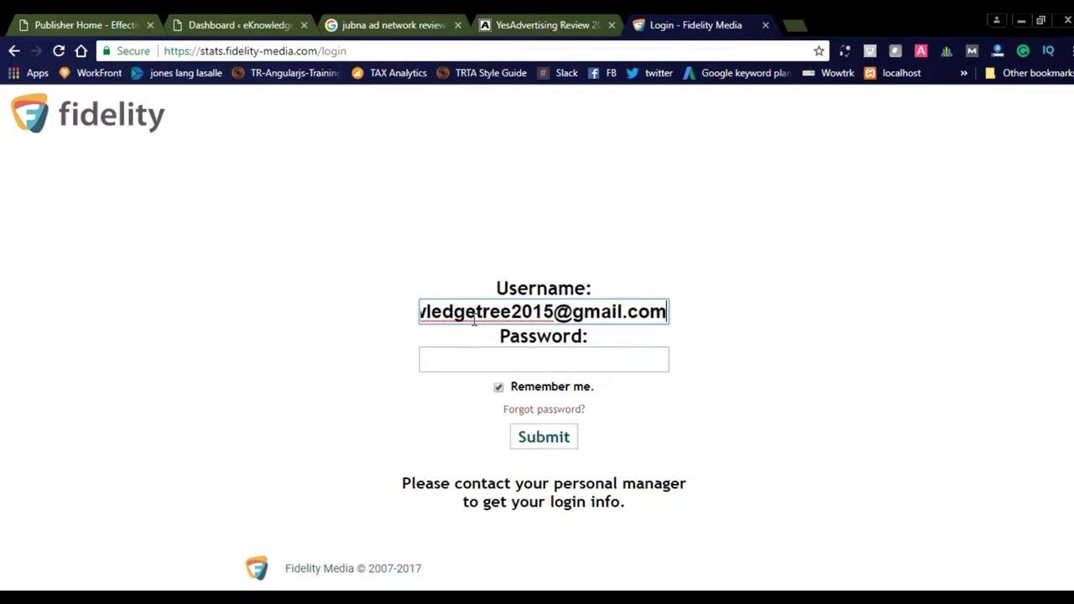
pyautogui.press('Tab')
pyautogui.write('••')
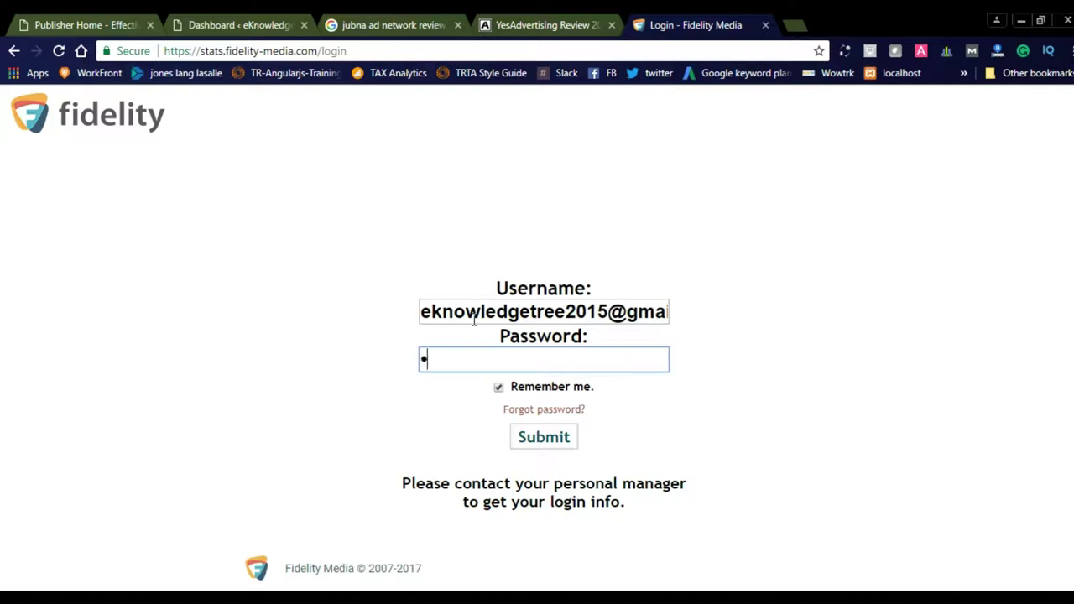
pyautogui.press('BackSpace')
pyautogui.press('BackSpace')
pyautogui.write('•••••••••••')
# - Submit the login, then choose Add Site from the Sites menu
pyautogui.press('Return')
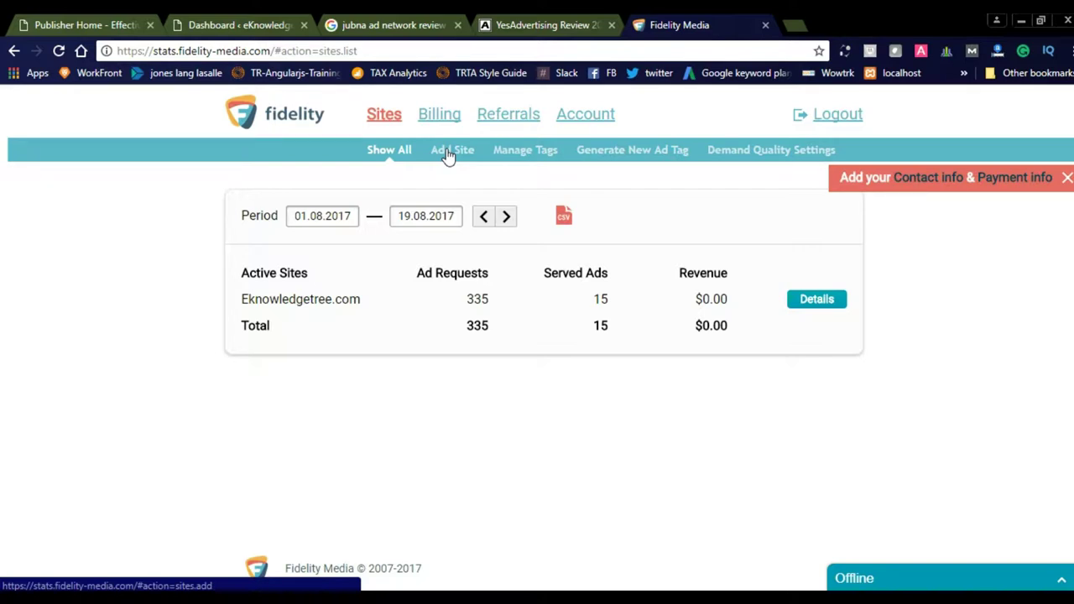
pyautogui.moveTo(378, 113)
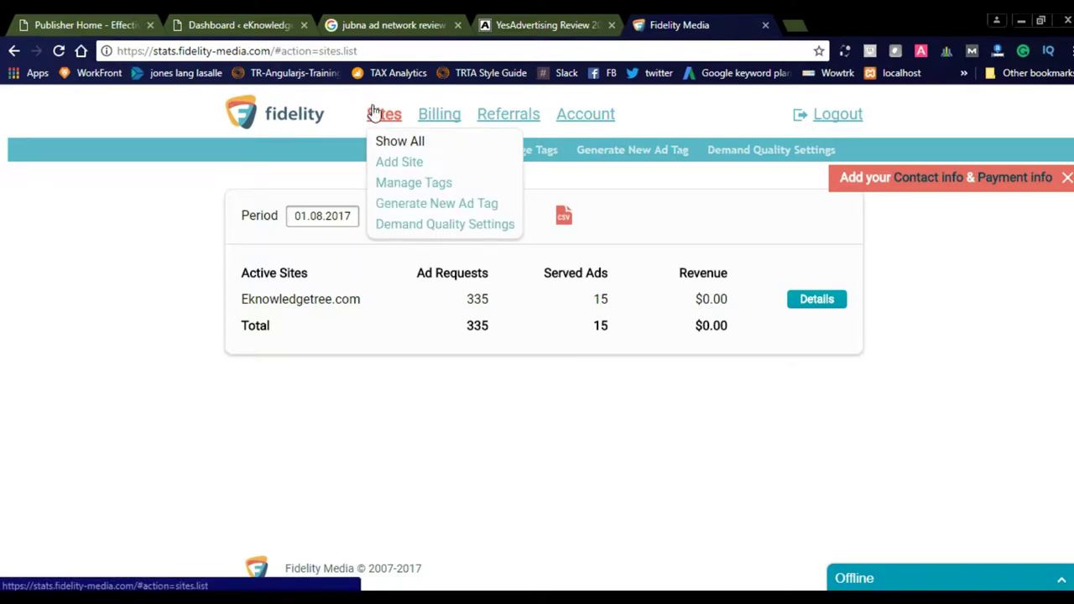
pyautogui.click(390, 162)
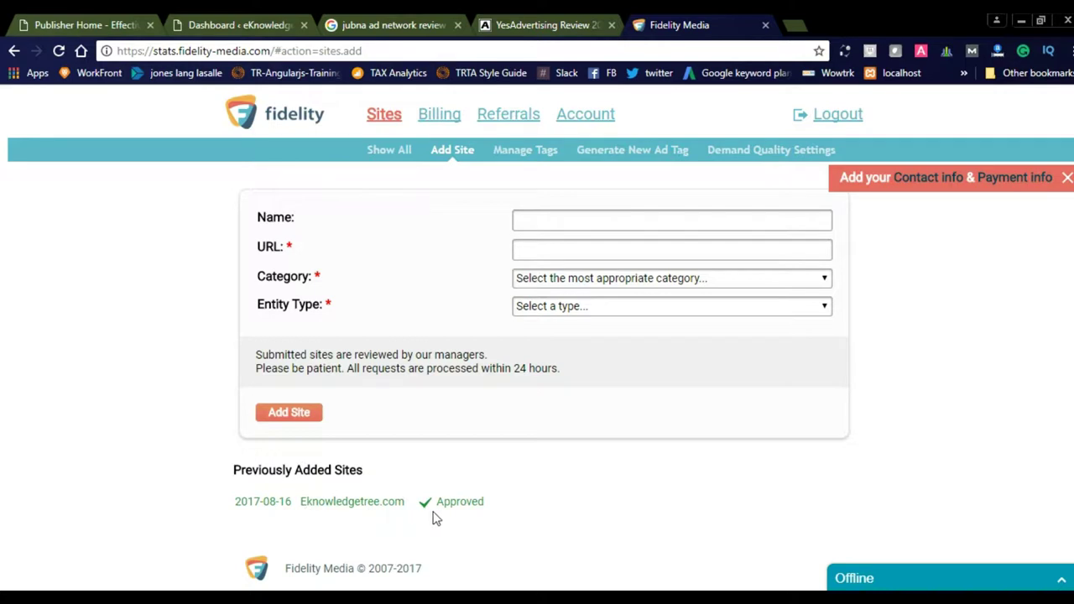
pyautogui.click(542, 216)
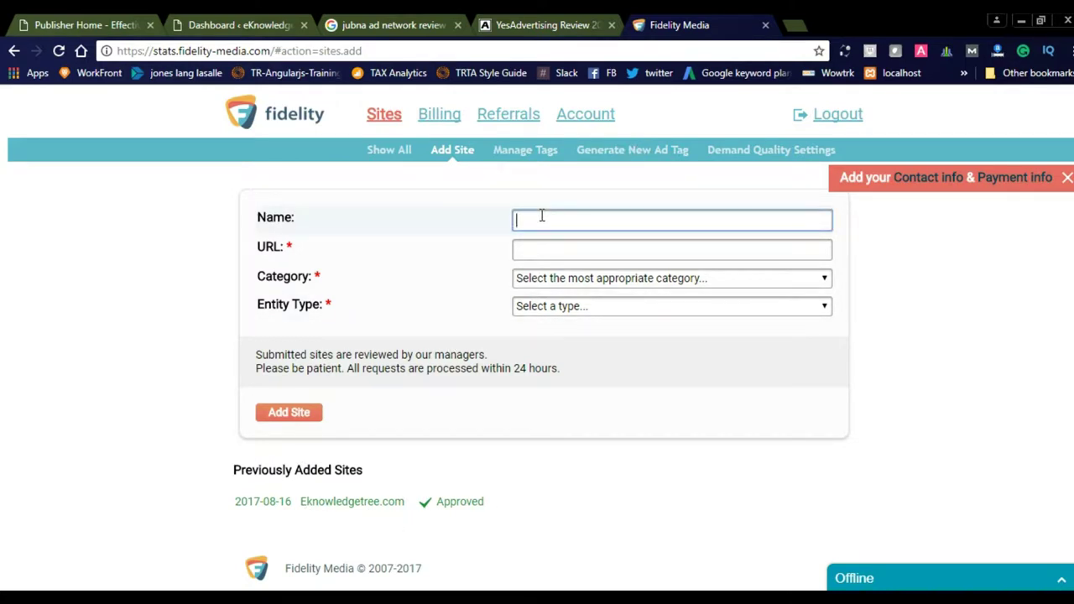
pyautogui.click(532, 254)
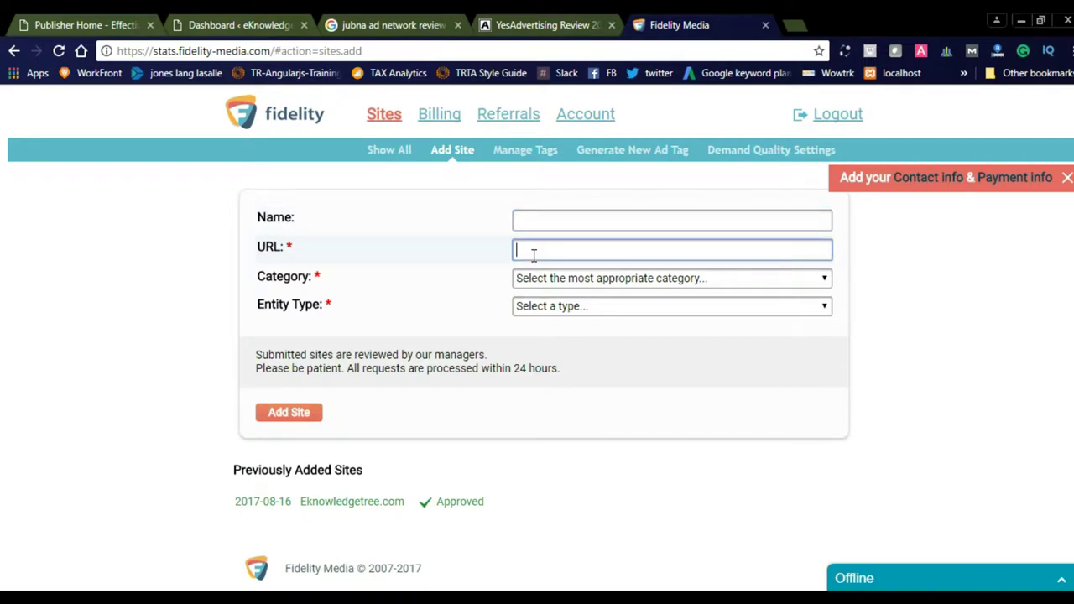
pyautogui.click(581, 282)
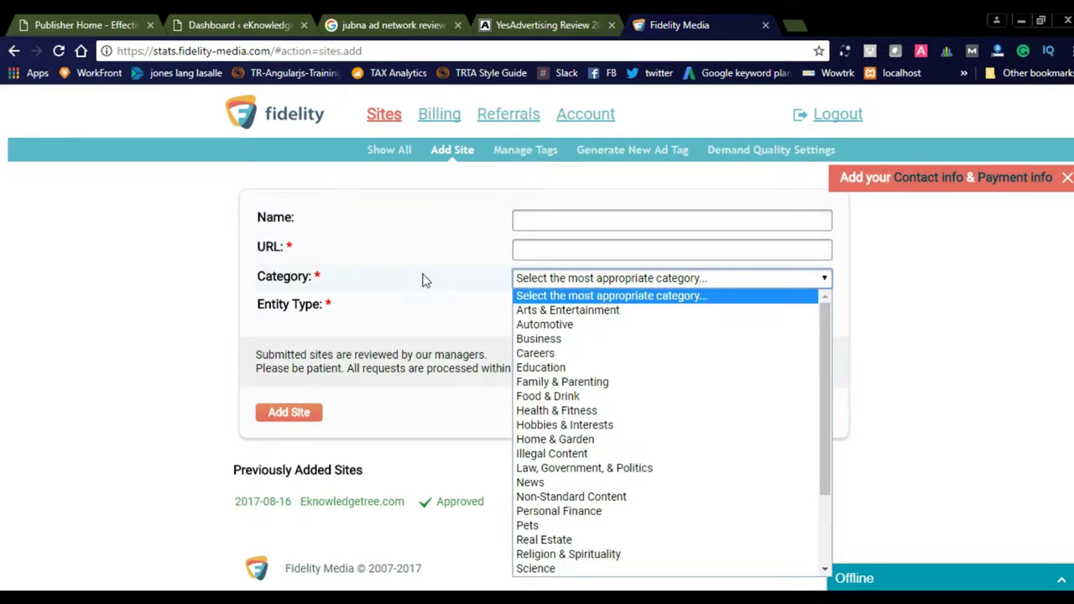
pyautogui.click(414, 289)
pyautogui.click(608, 306)
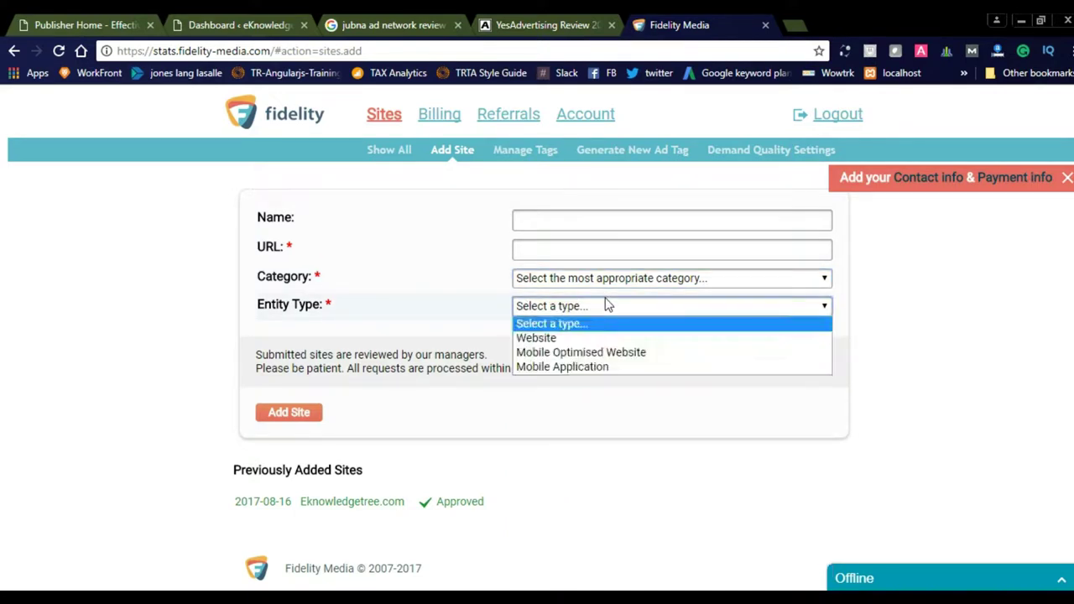
pyautogui.click(429, 314)
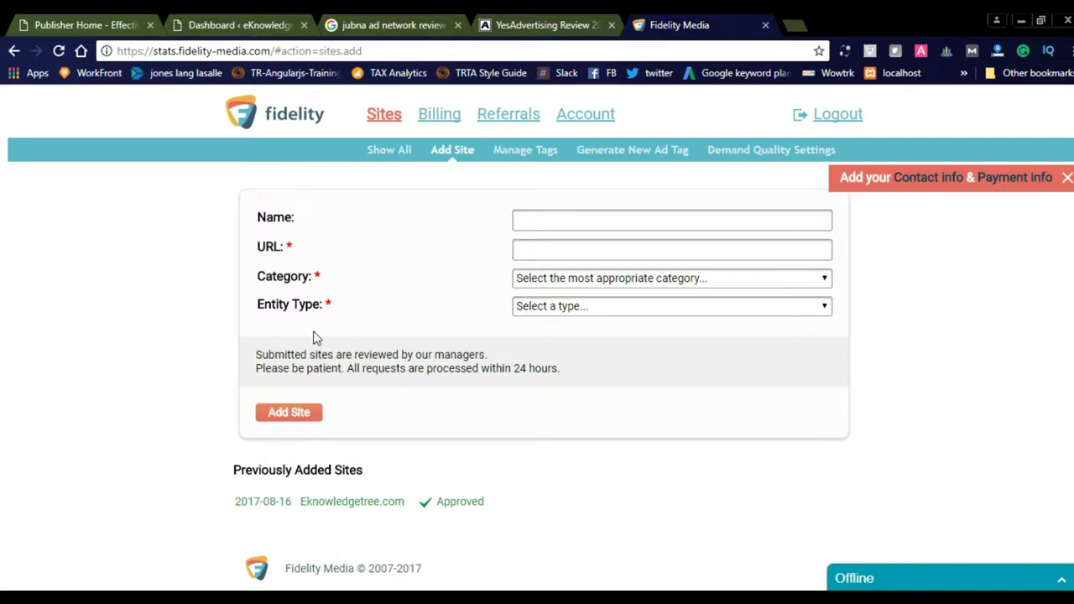
pyautogui.moveTo(372, 127)
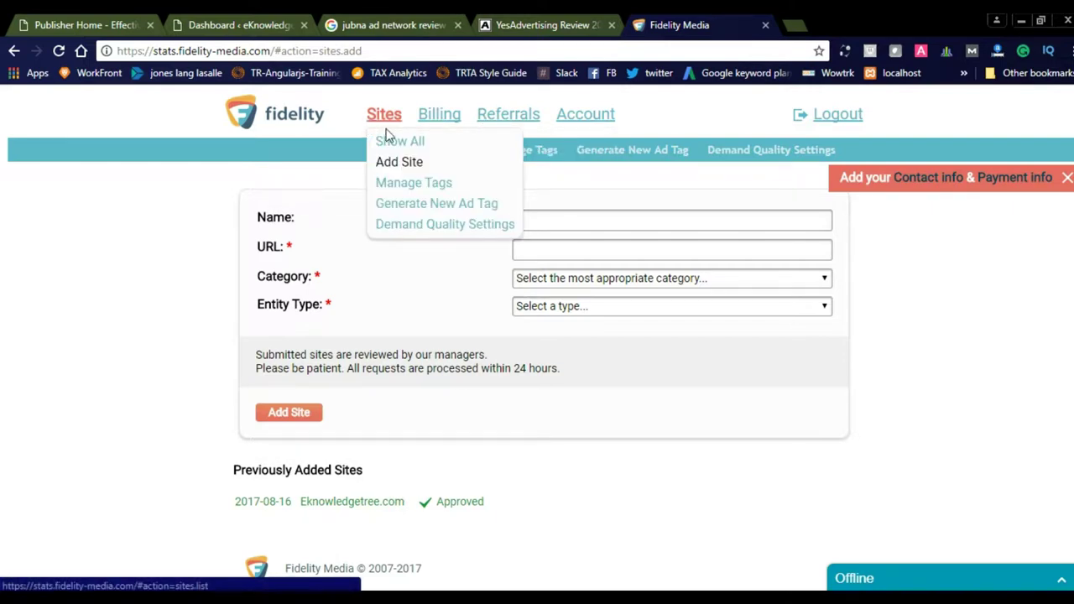
# - Go to the Manage Tags page, showing Eknowledgetree.com's InPage JS 728x90 tag #1
pyautogui.click(400, 185)
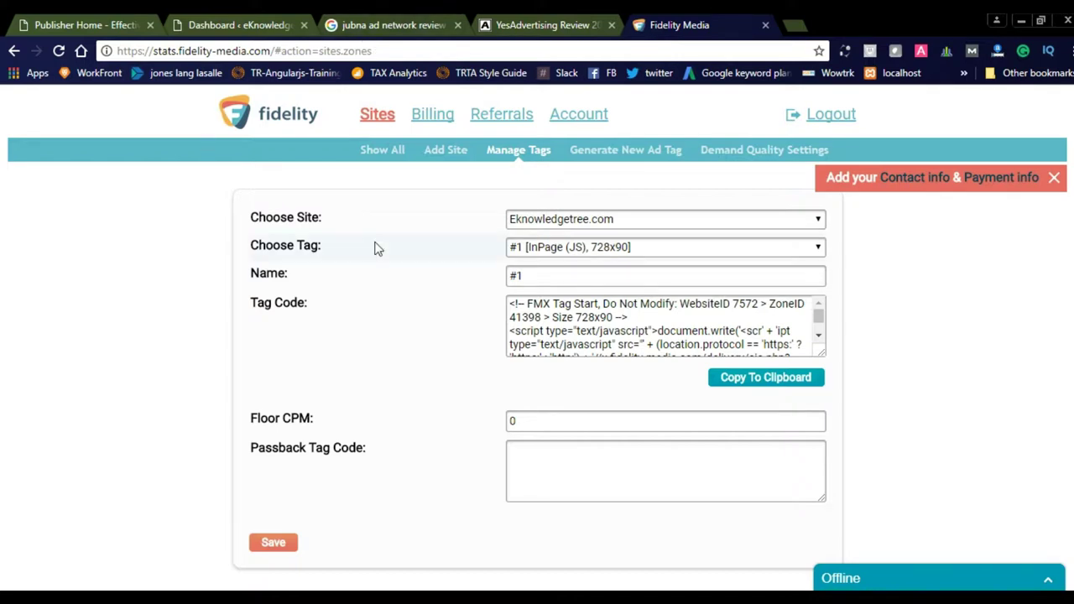
# - Expand the Choose Tag dropdown to list Eknowledgetree.com's tags #1 to #9
pyautogui.click(629, 250)
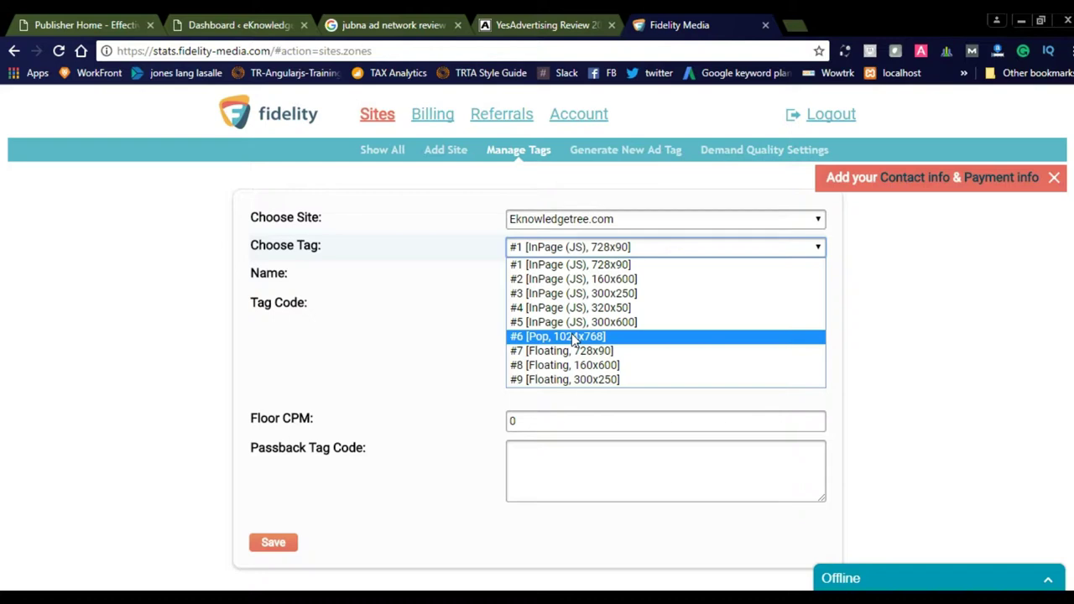
# - Load the #9 Floating 300x250 tag and select its entire tag code
pyautogui.click(572, 380)
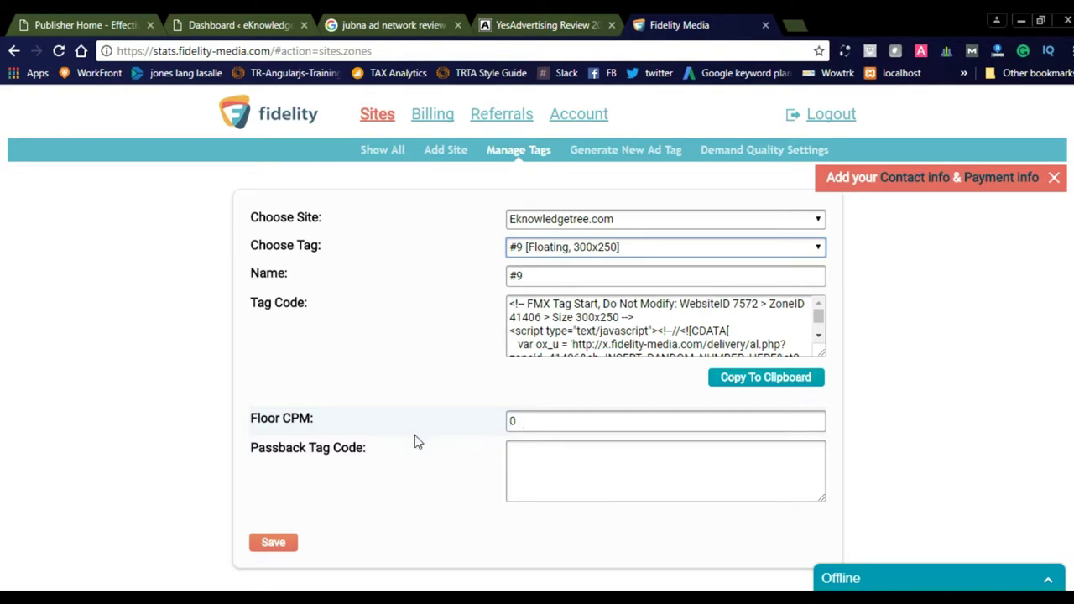
pyautogui.click(522, 453)
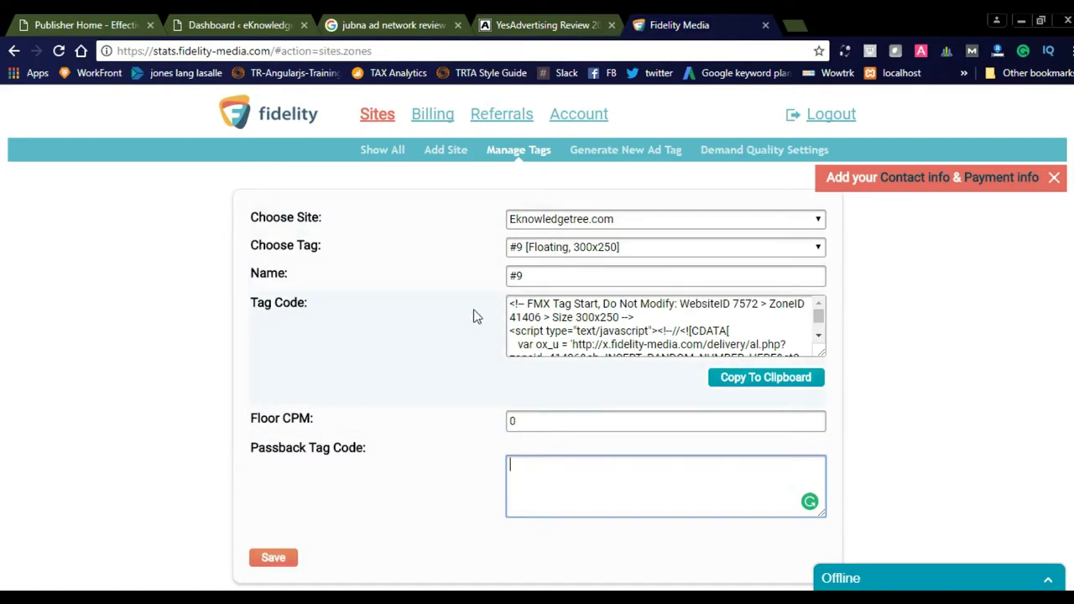
pyautogui.click(566, 328)
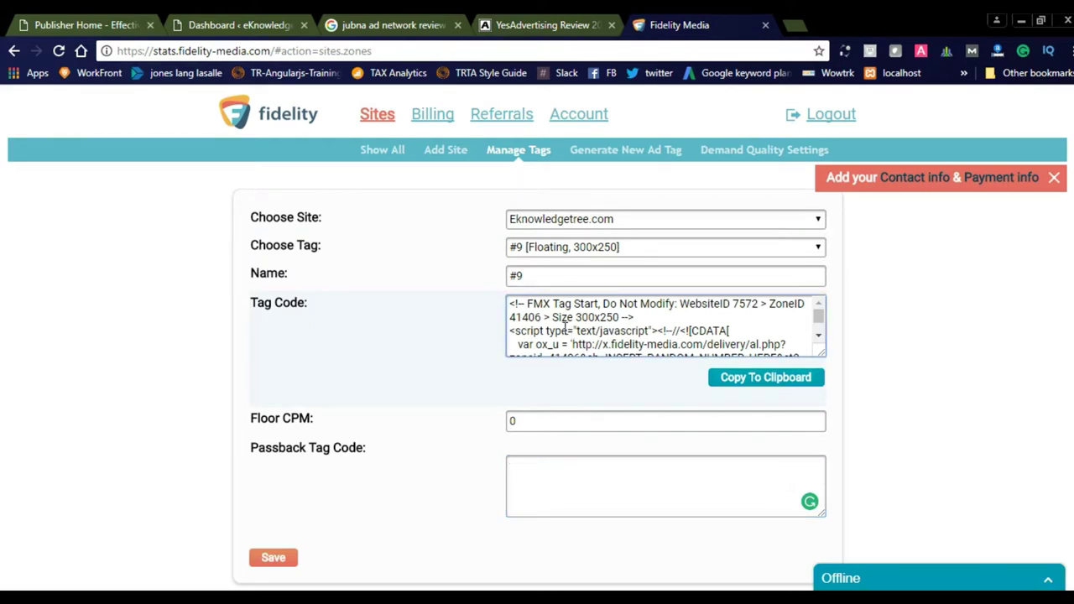
pyautogui.hotkey('ctrl', 'a')
pyautogui.hotkey('ctrl', 'c')
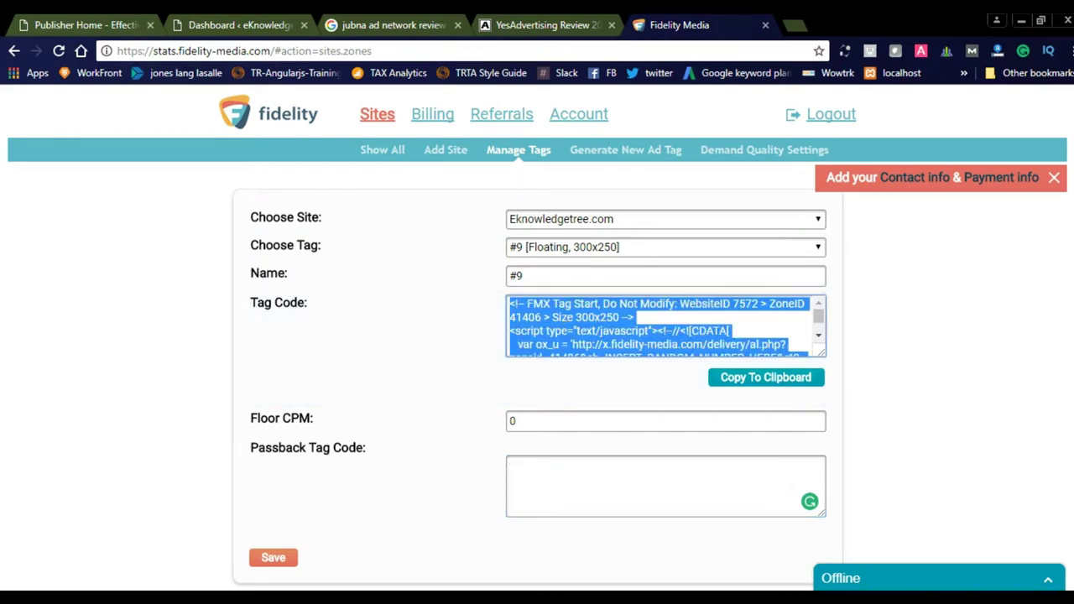
pyautogui.scroll(-1, 666, 142)
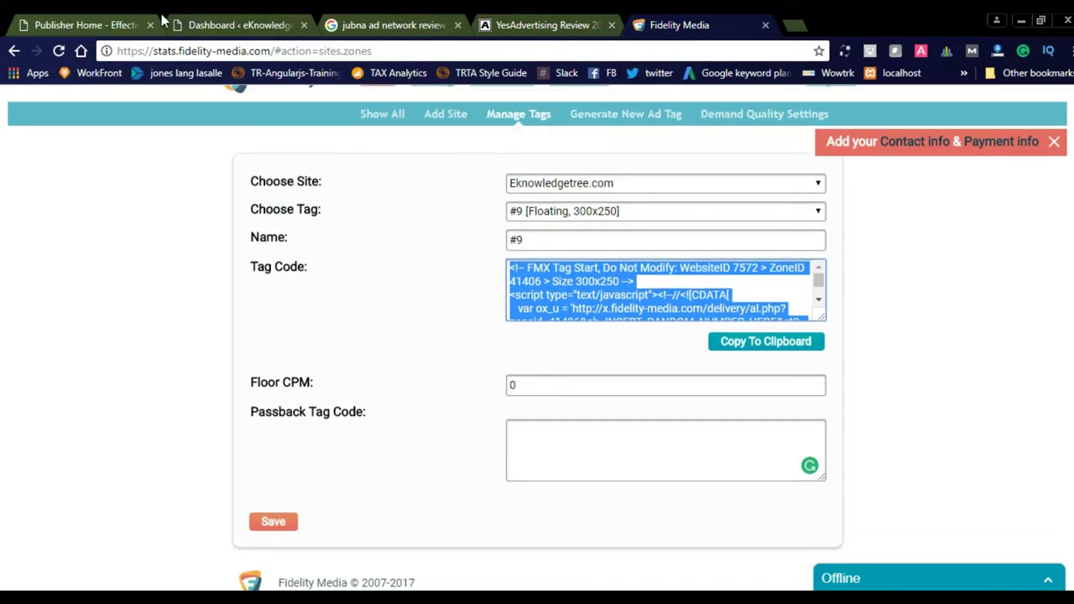
pyautogui.click(124, 25)
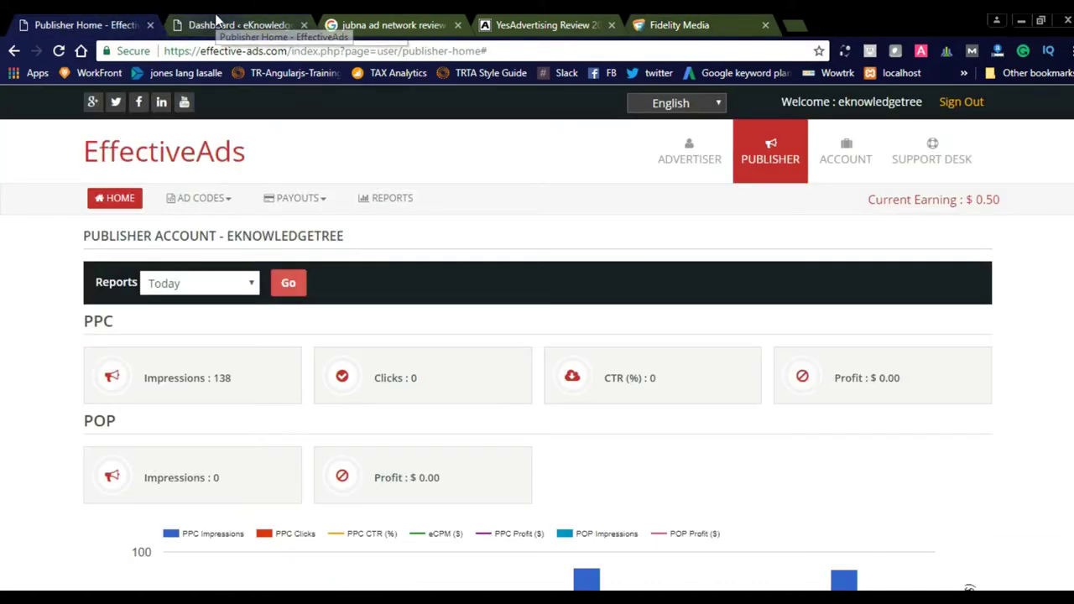
# - In the WordPress dashboard, go to Appearance > Editor to show BrickYard's style.css
pyautogui.click(220, 24)
pyautogui.moveTo(76, 430)
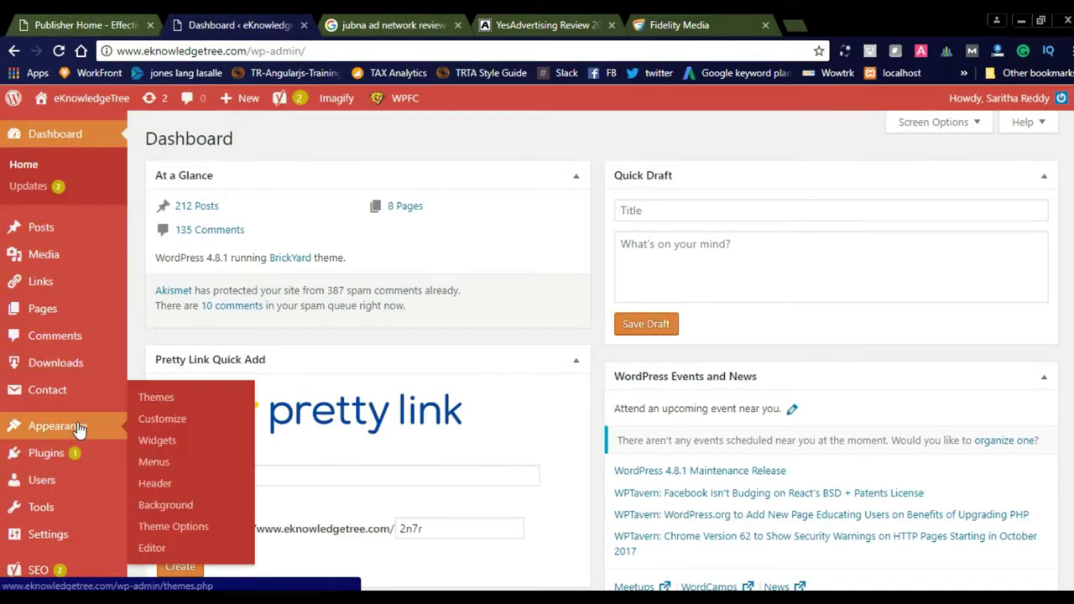
pyautogui.click(154, 547)
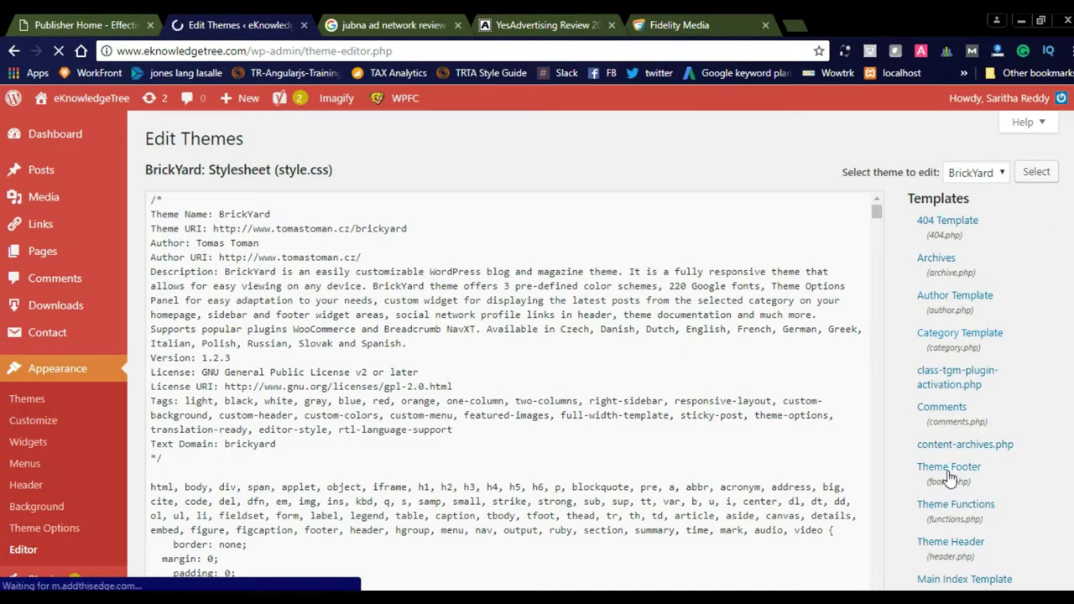
# - Paste the FMX 300x250 tag after the analytics script in footer.php and update the file
pyautogui.click(944, 472)
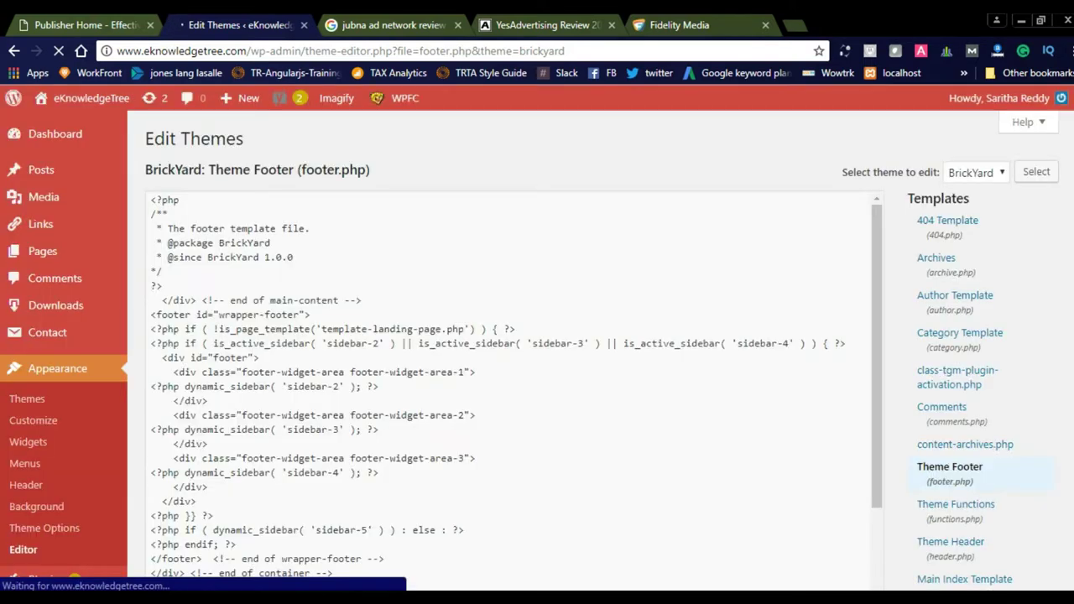
pyautogui.moveTo(878, 257); pyautogui.dragTo(876, 453)
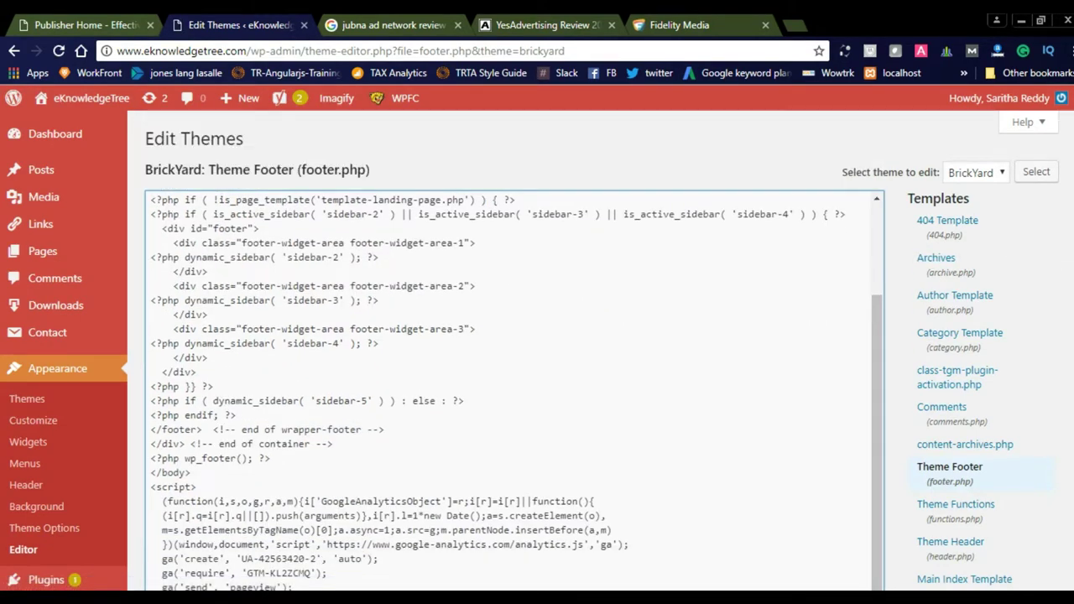
pyautogui.scroll(-3, 503, 353)
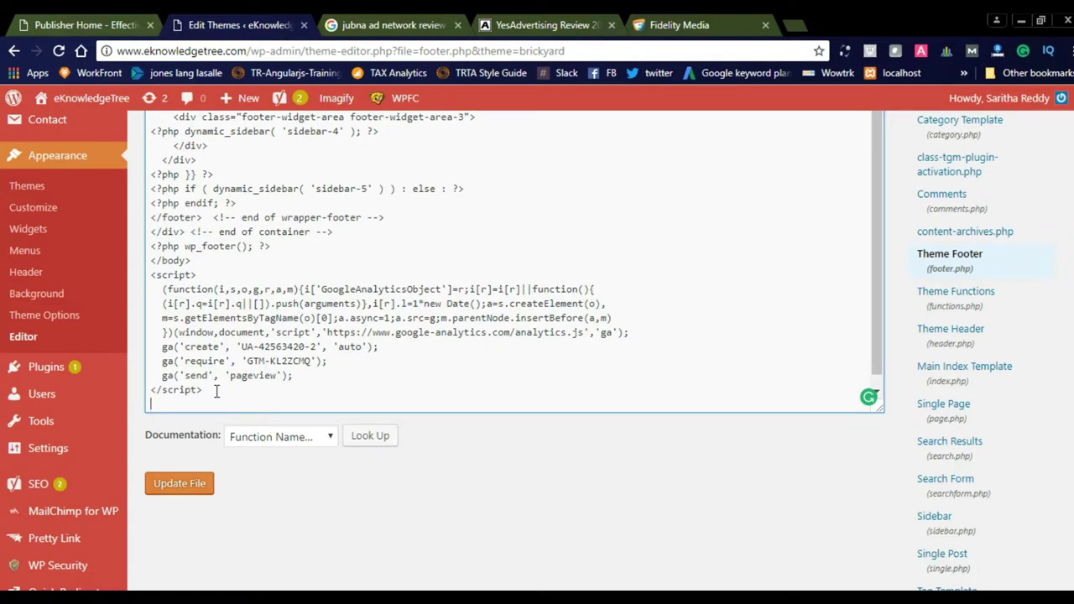
pyautogui.hotkey('ctrl', 'v')
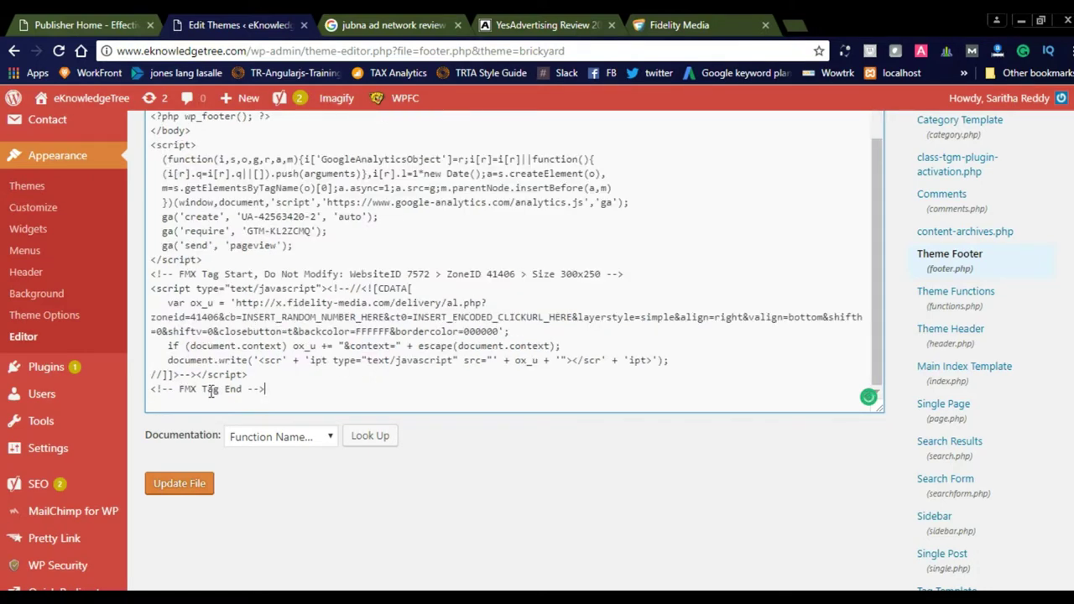
pyautogui.click(178, 485)
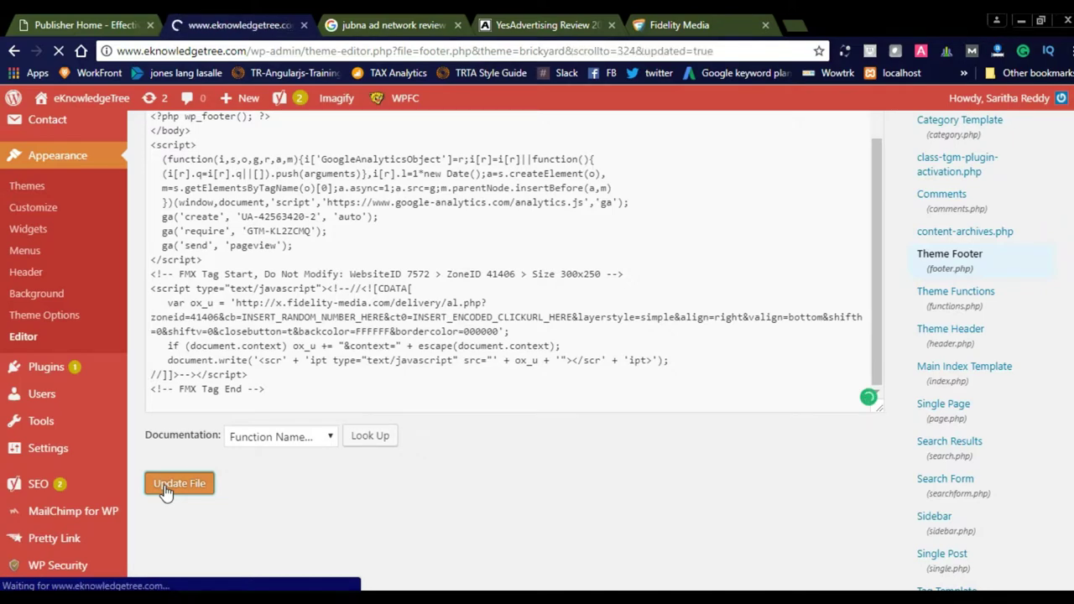
pyautogui.click(366, 21)
# - Load the eKnowledgeTree site and scroll through the e-commerce commission post
pyautogui.click(333, 51)
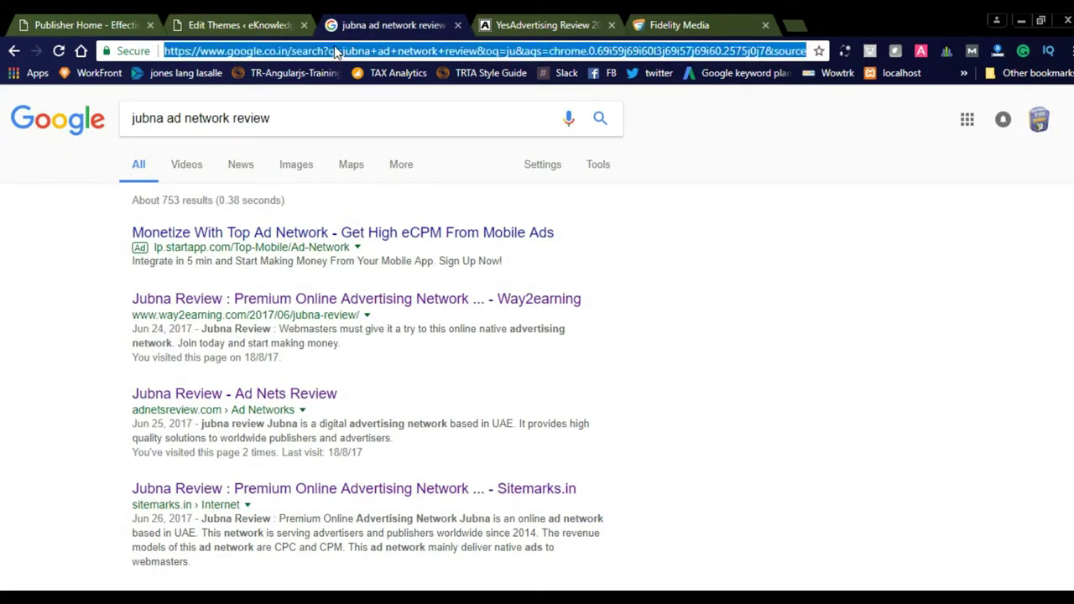
pyautogui.write('ek')
pyautogui.press('Return')
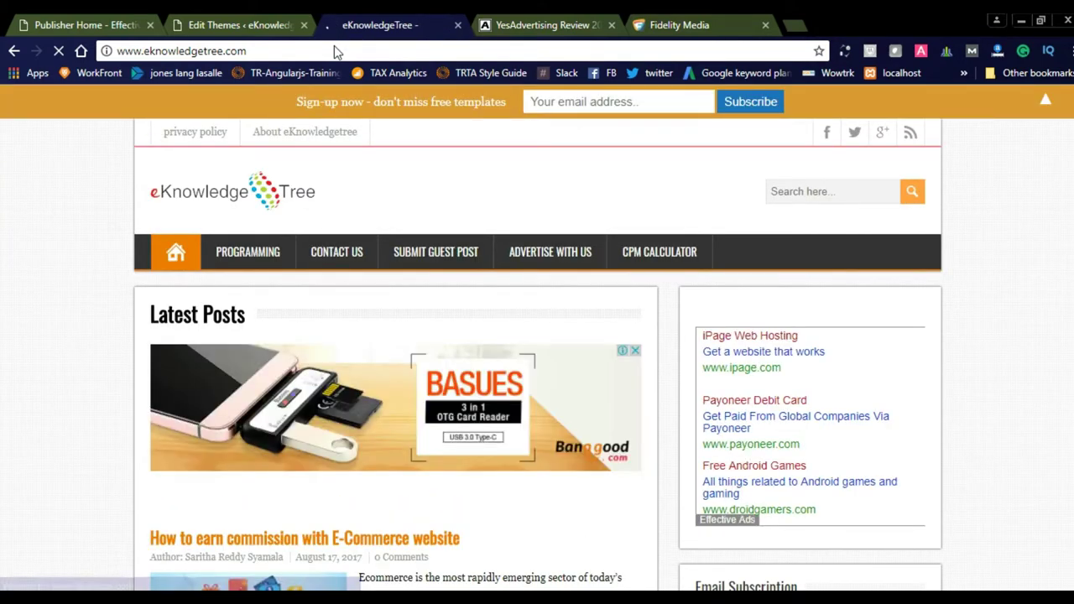
pyautogui.press('F5')
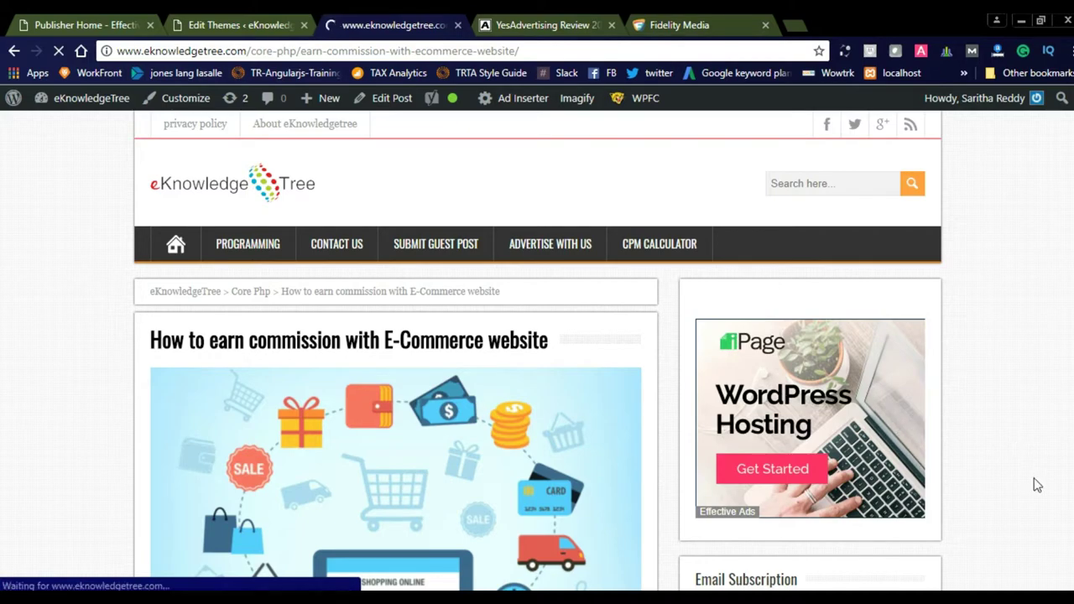
pyautogui.scroll(-18, 1071, 485)
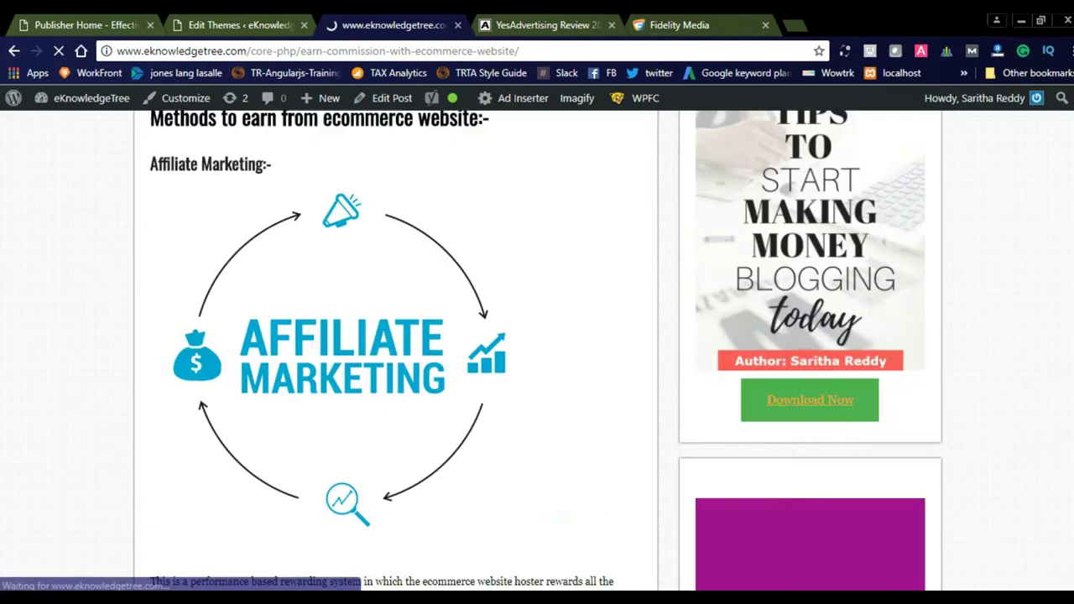
pyautogui.scroll(-15, 1071, 485)
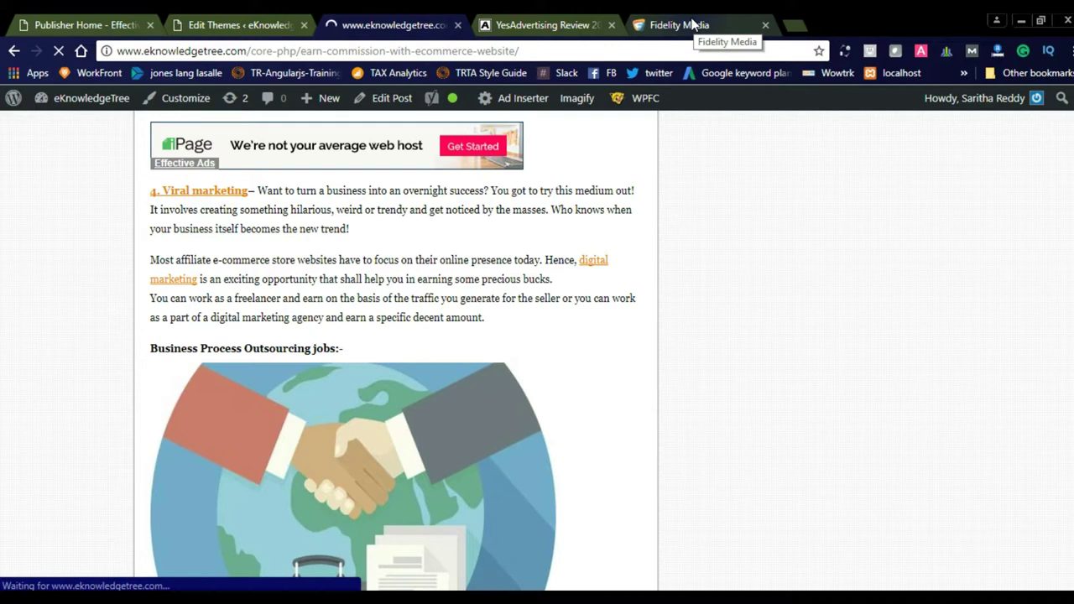
# - Return to Fidelity Media and show Eknowledgetree.com's Demand Quality Settings with ten blocked IAB categories
pyautogui.click(692, 25)
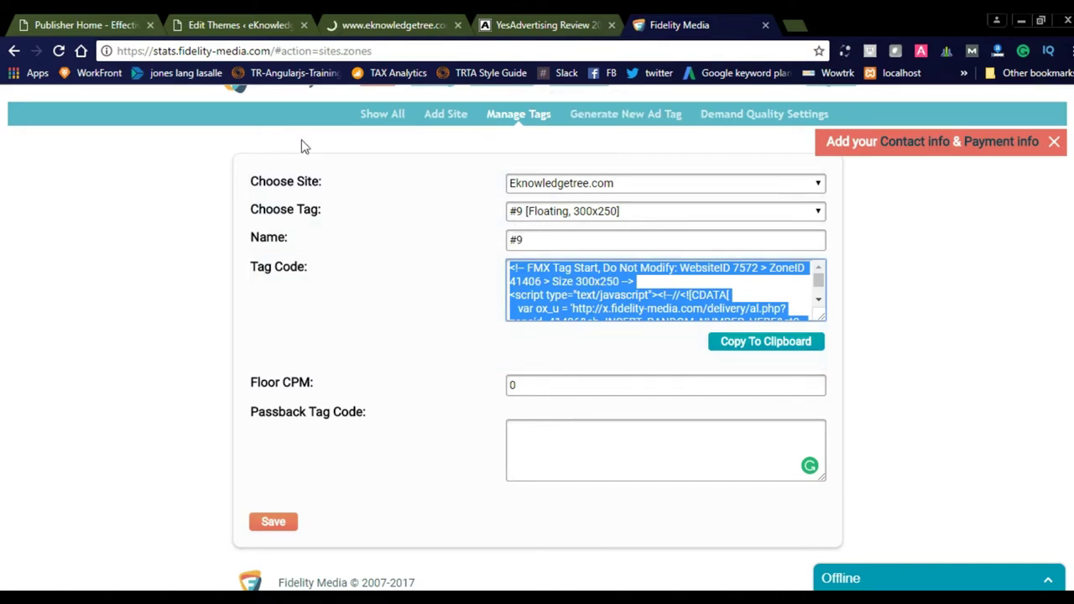
pyautogui.click(744, 122)
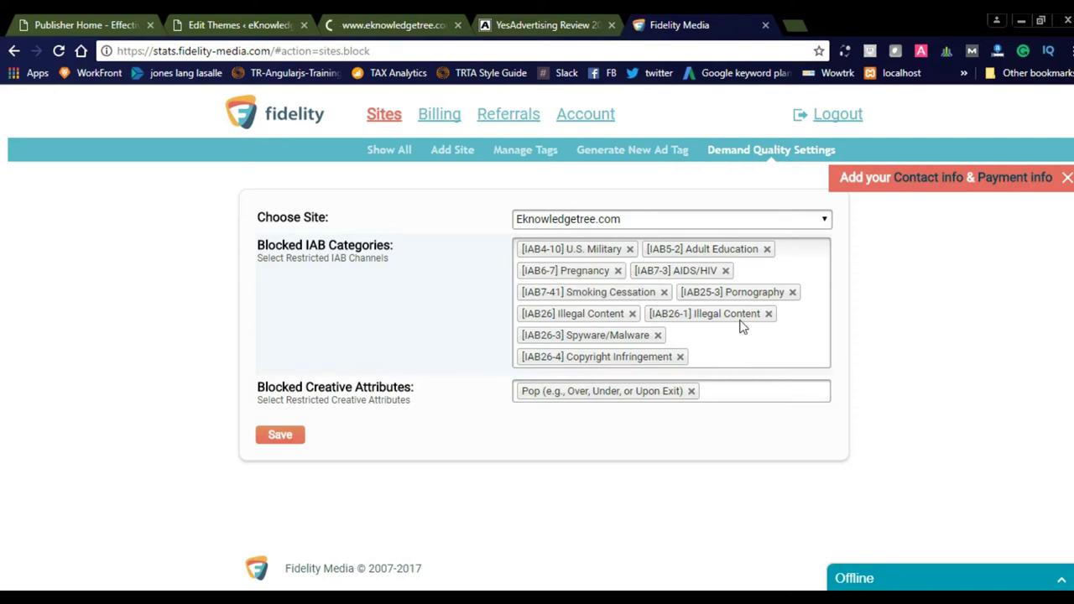
# - Pick [IAB14-1] Dating in Blocked IAB Categories and save, giving 11 blocked categories
pyautogui.click(699, 360)
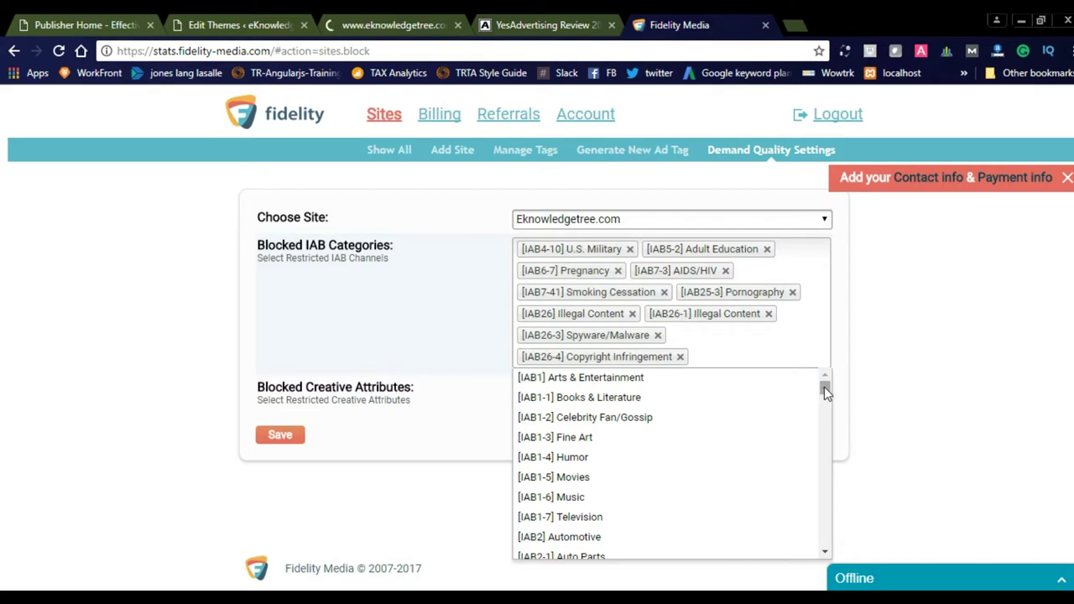
pyautogui.moveTo(827, 391); pyautogui.dragTo(826, 468)
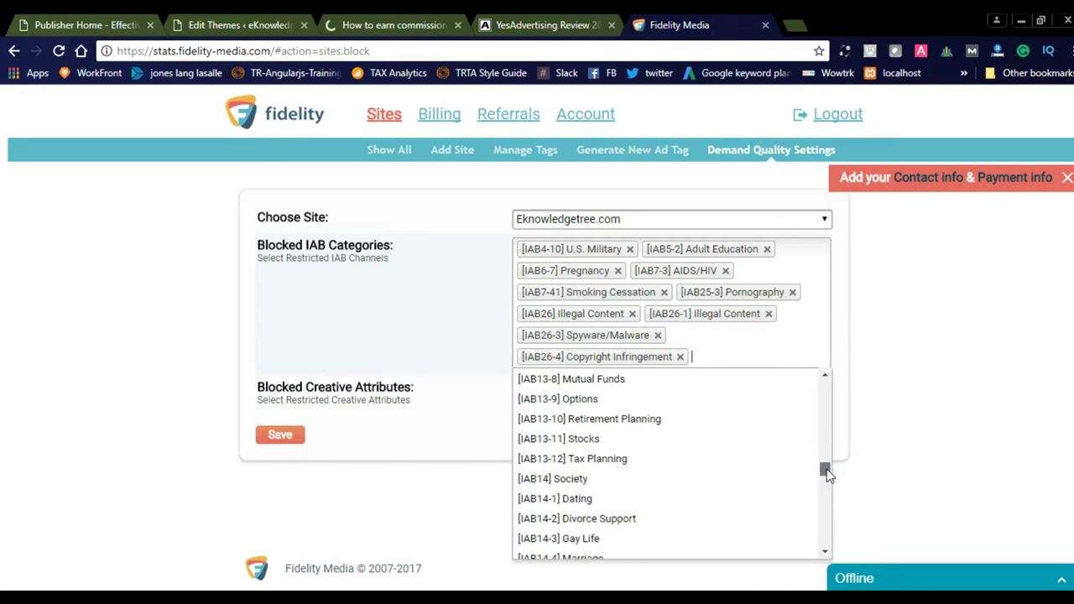
pyautogui.click(599, 499)
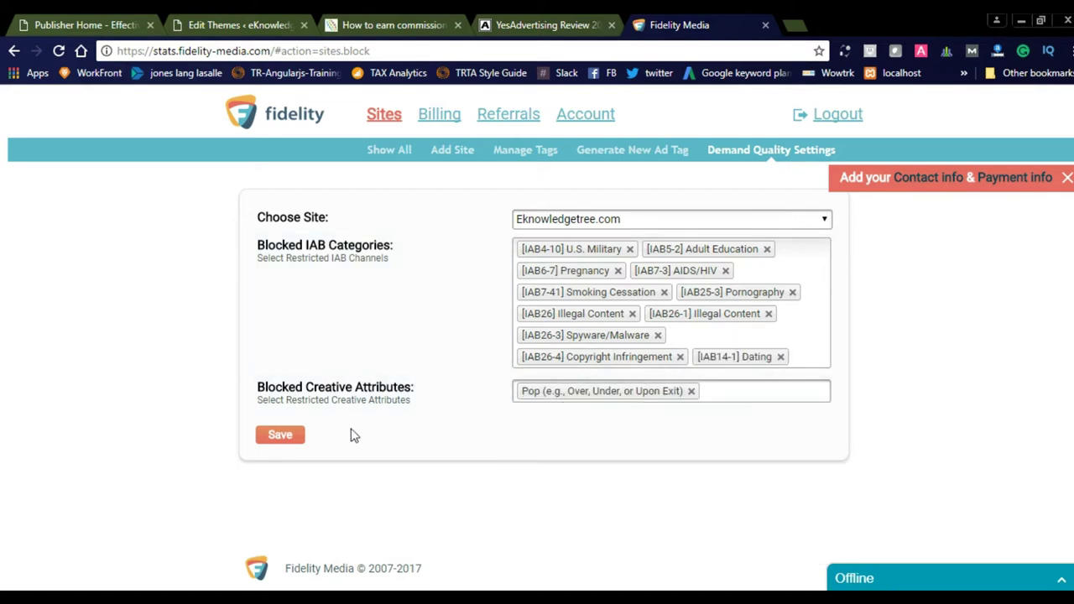
pyautogui.click(271, 443)
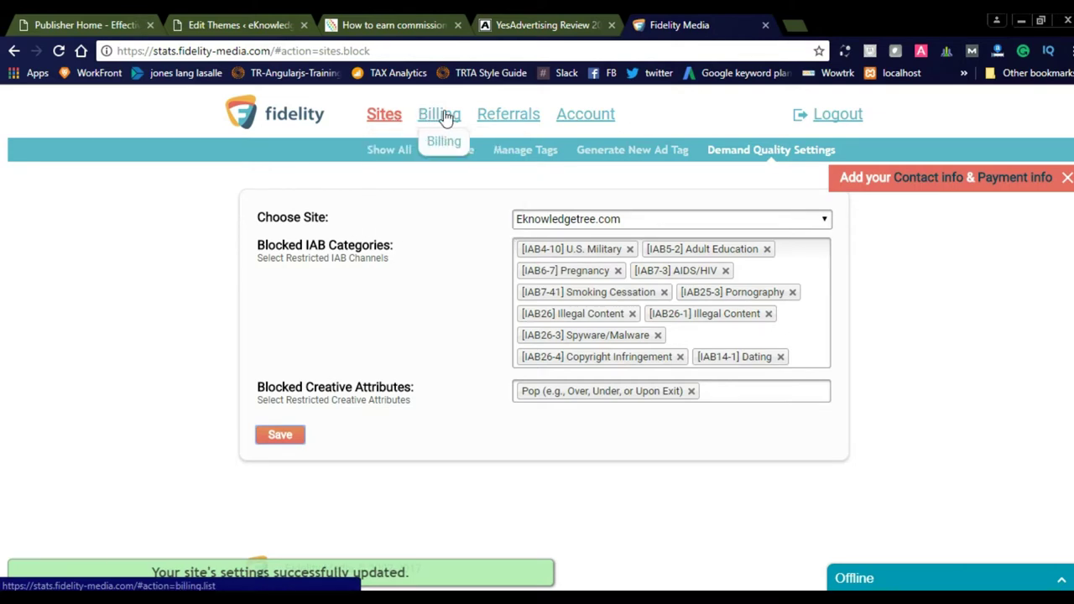
# - Check billing totals, the PayPal payment preference with $20 minimum payout, and the 335-request sites list
pyautogui.click(439, 144)
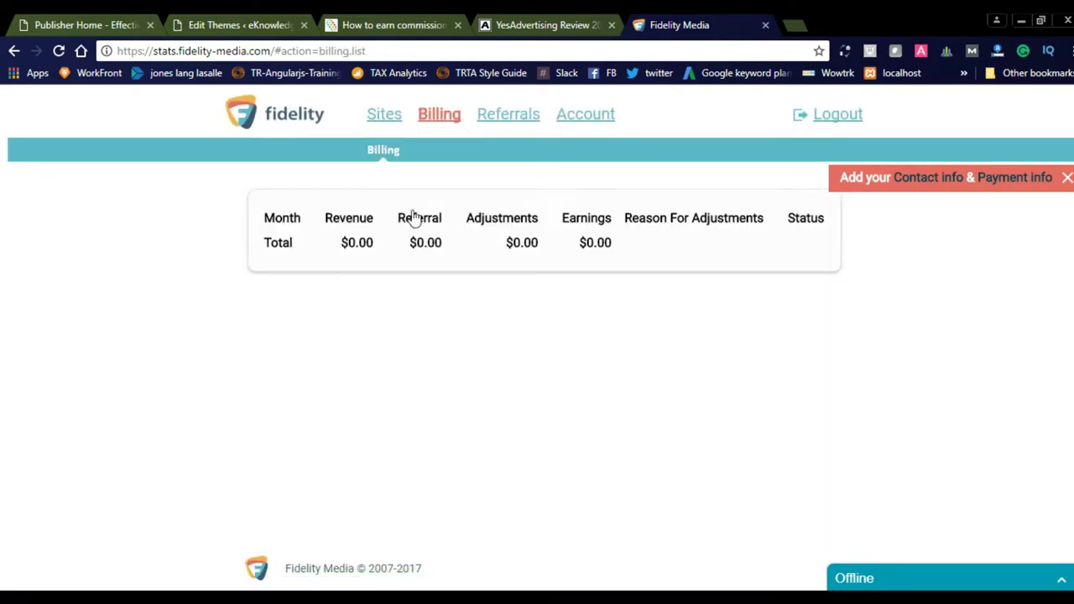
pyautogui.moveTo(383, 126)
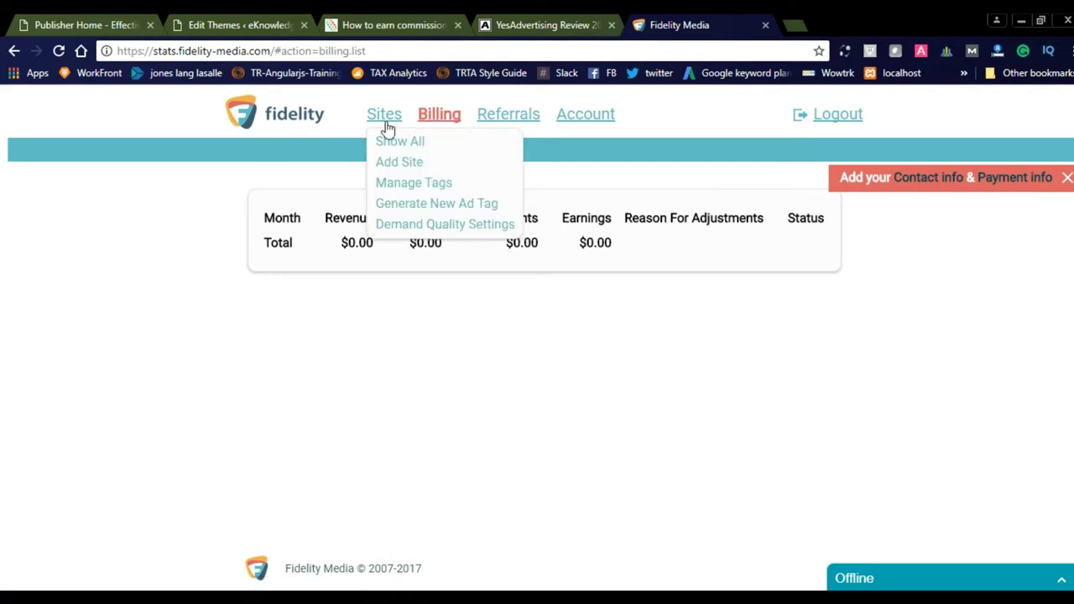
pyautogui.moveTo(580, 112)
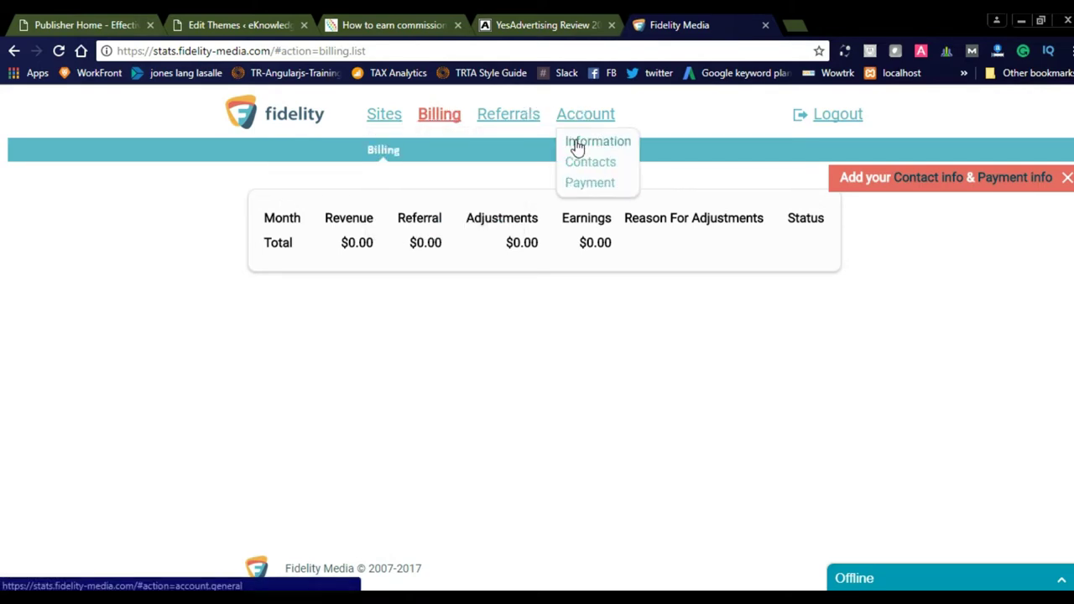
pyautogui.click(577, 185)
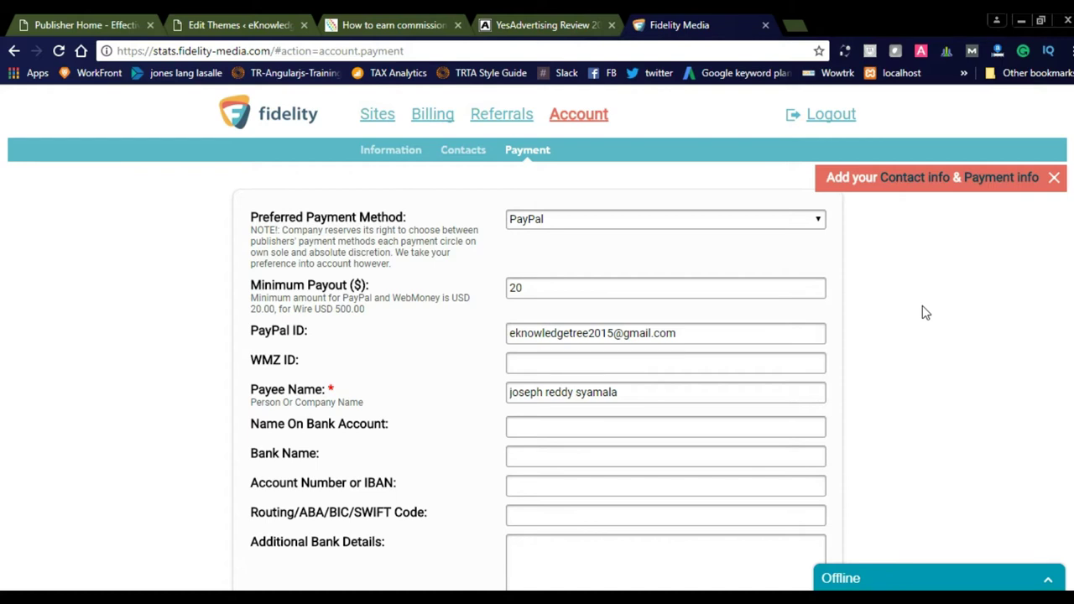
pyautogui.moveTo(393, 122)
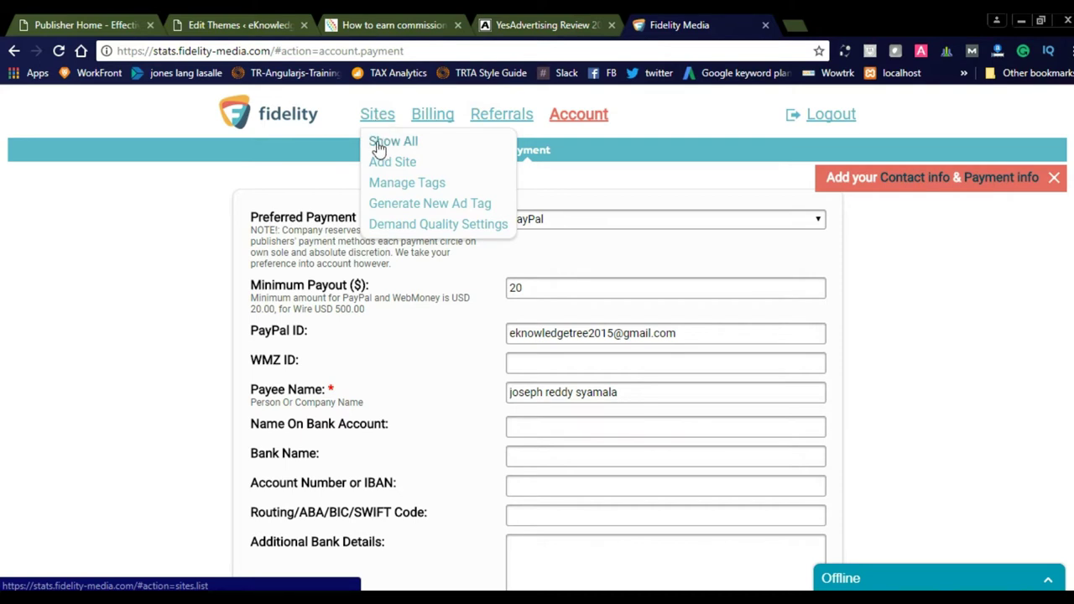
pyautogui.click(378, 142)
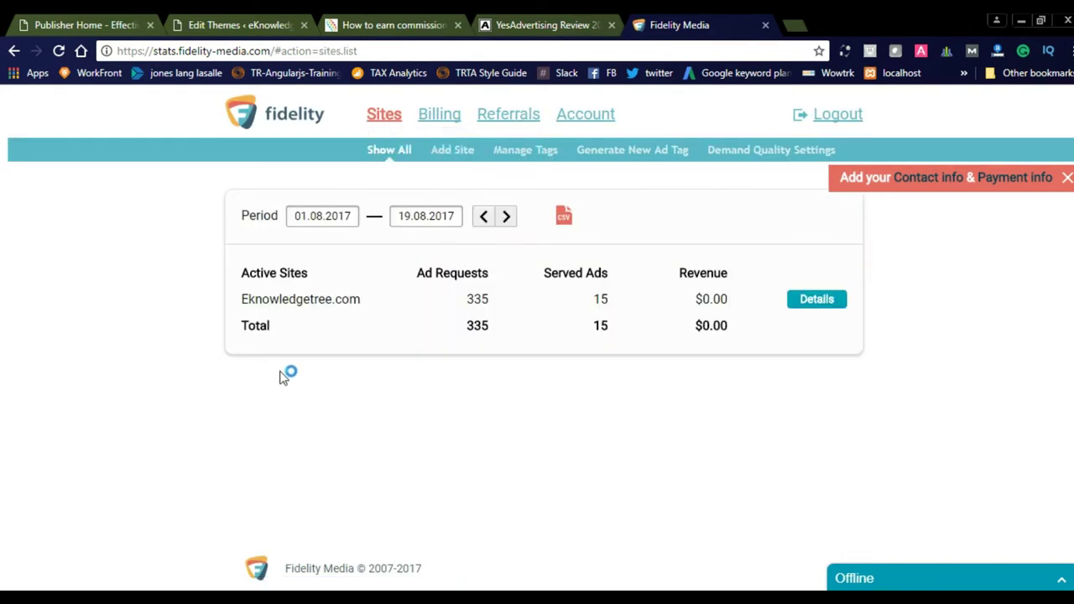
# - Browse Eknowledgetree.com's Geo breakdown for 01.08.2017–19.08.2017, from India's 94 to the United States' 162 requests
pyautogui.click(812, 302)
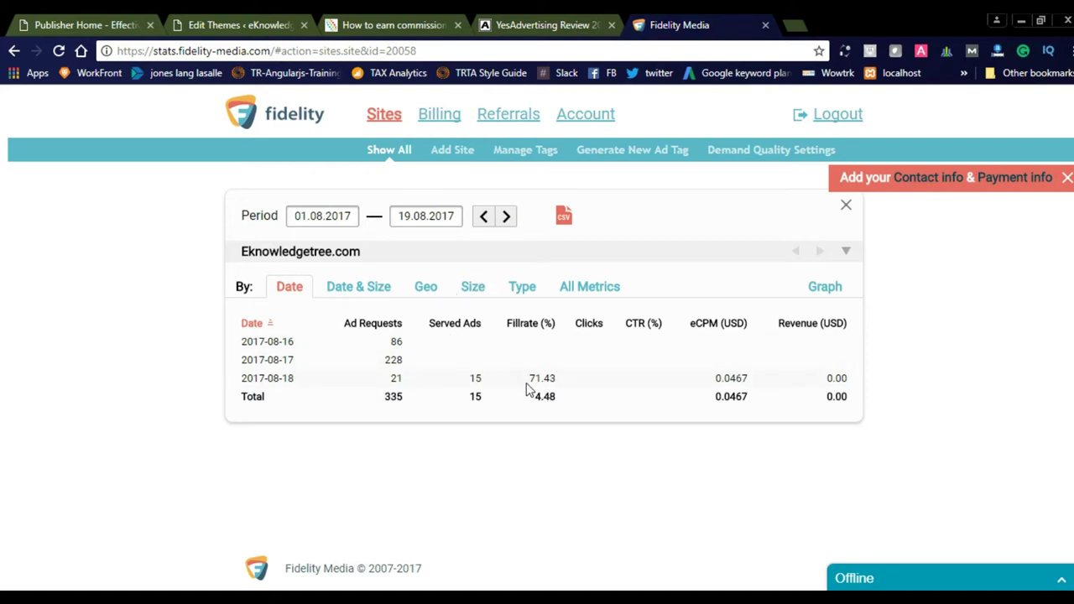
pyautogui.click(425, 288)
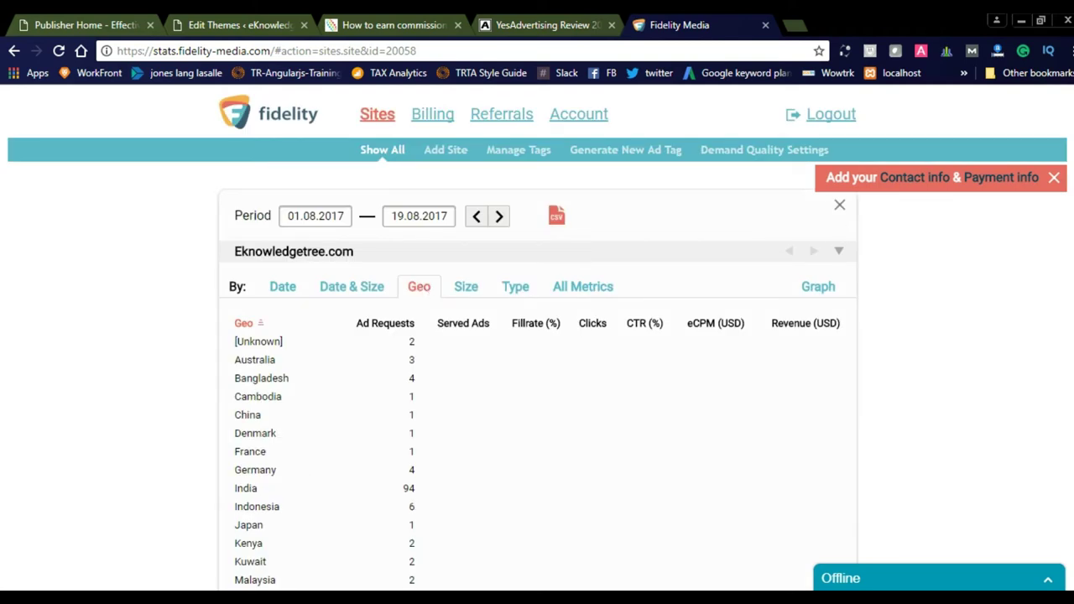
pyautogui.scroll(-3, 537, 336)
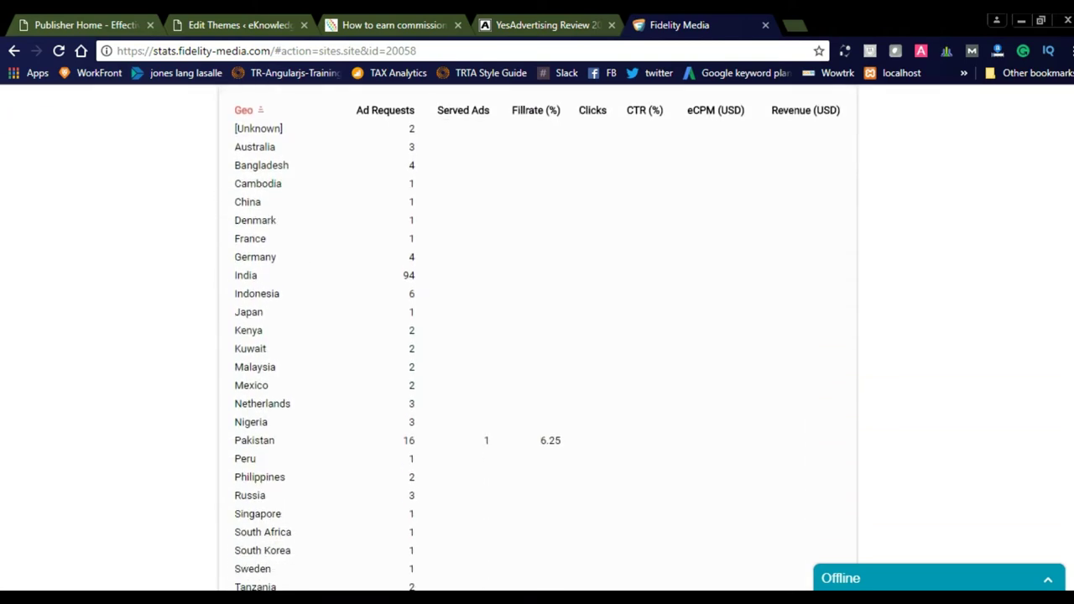
pyautogui.scroll(-3, 1069, 352)
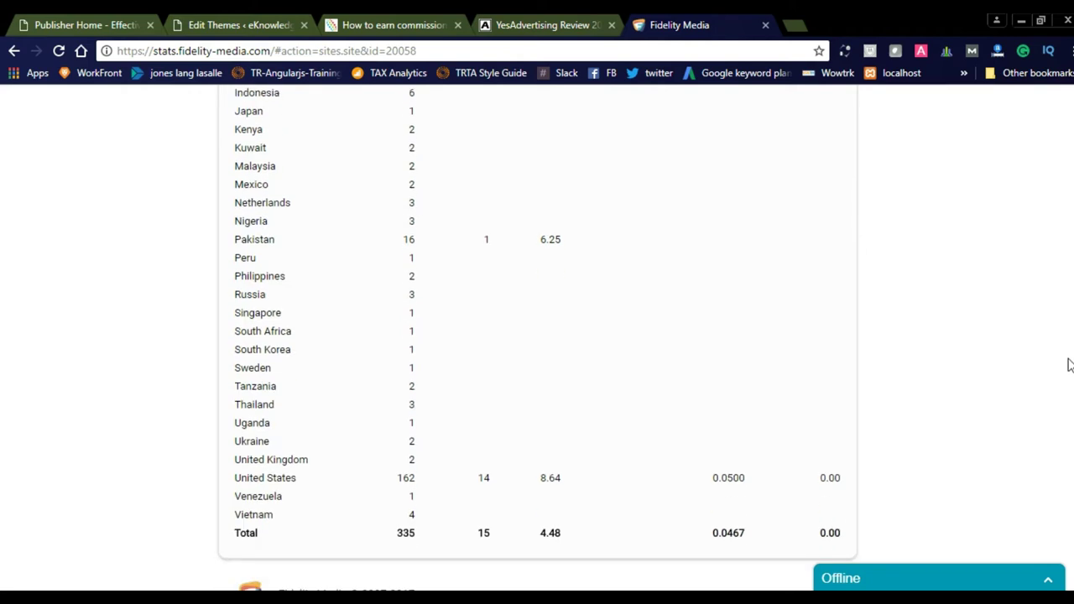
pyautogui.scroll(-1, 1069, 369)
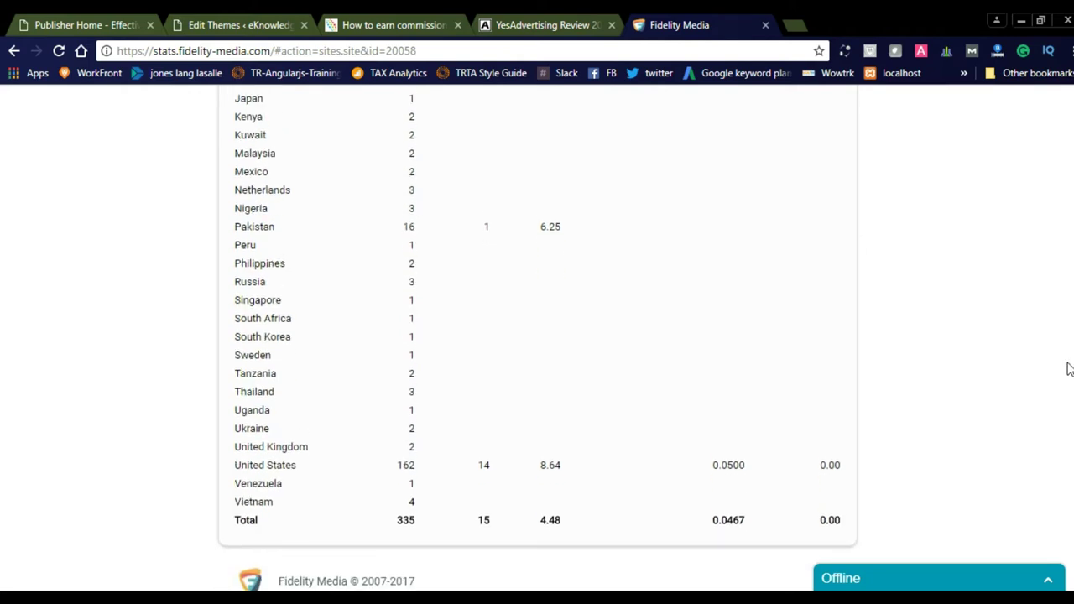
pyautogui.scroll(4, 1059, 223)
pyautogui.scroll(-2, 1062, 290)
pyautogui.scroll(-2, 1063, 291)
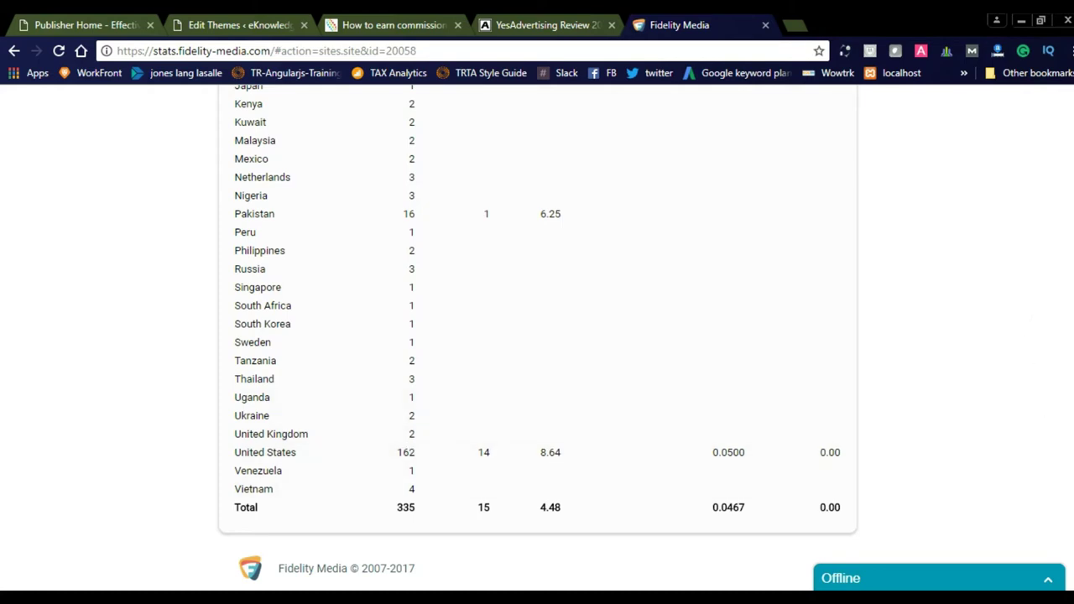
pyautogui.scroll(5, 537, 336)
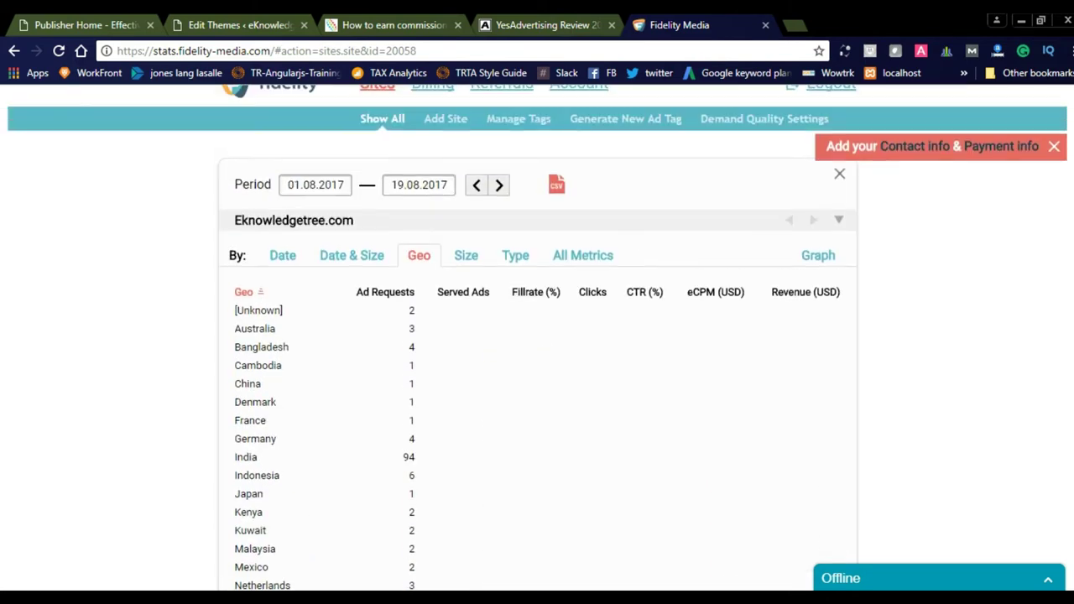
pyautogui.scroll(-3, 1059, 397)
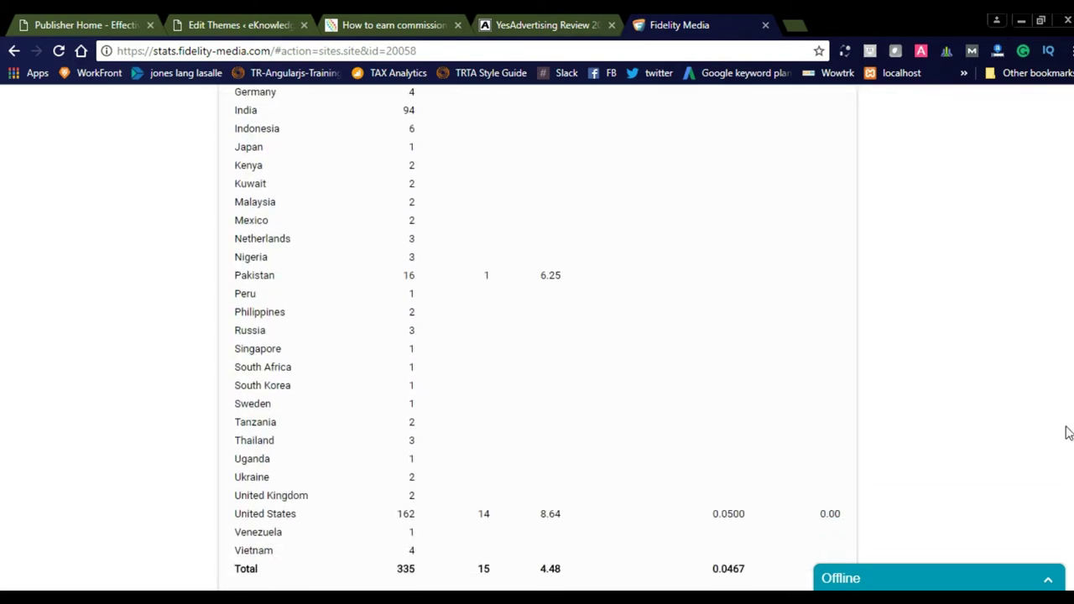
pyautogui.scroll(-2, 1053, 436)
pyautogui.scroll(4, 1048, 451)
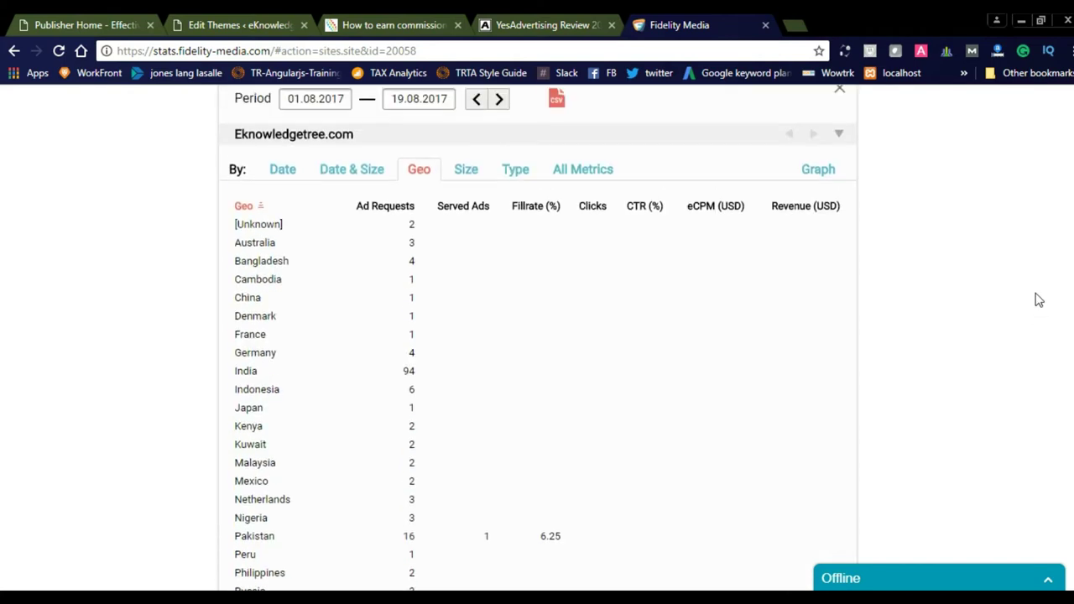
pyautogui.scroll(2, 1038, 299)
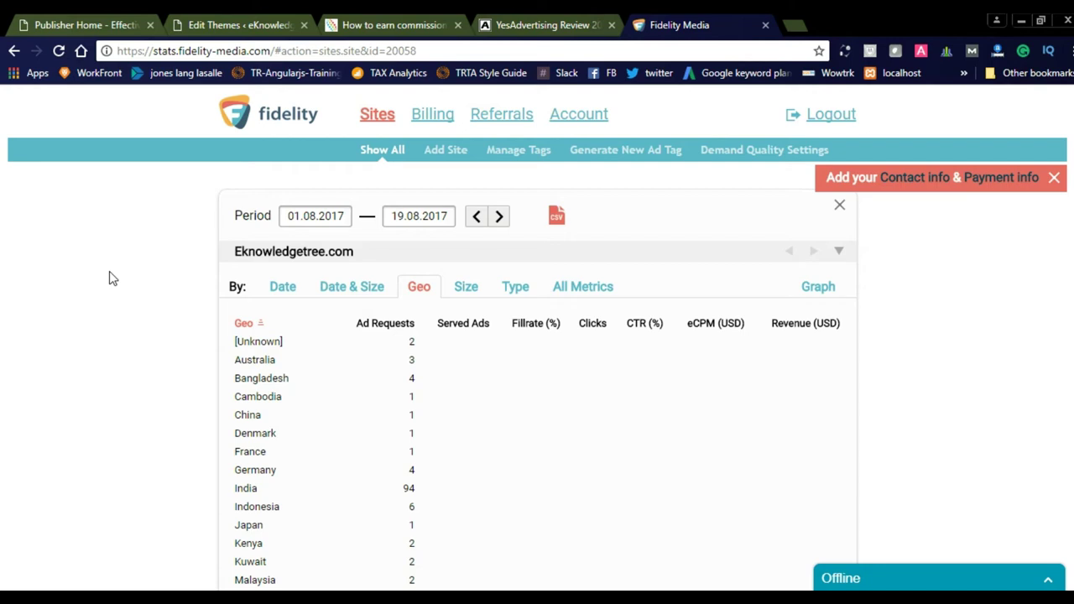
# - Return to the eKnowledgeTree article and dismiss the email popup to reveal the floating 300x250 ad
pyautogui.click(359, 24)
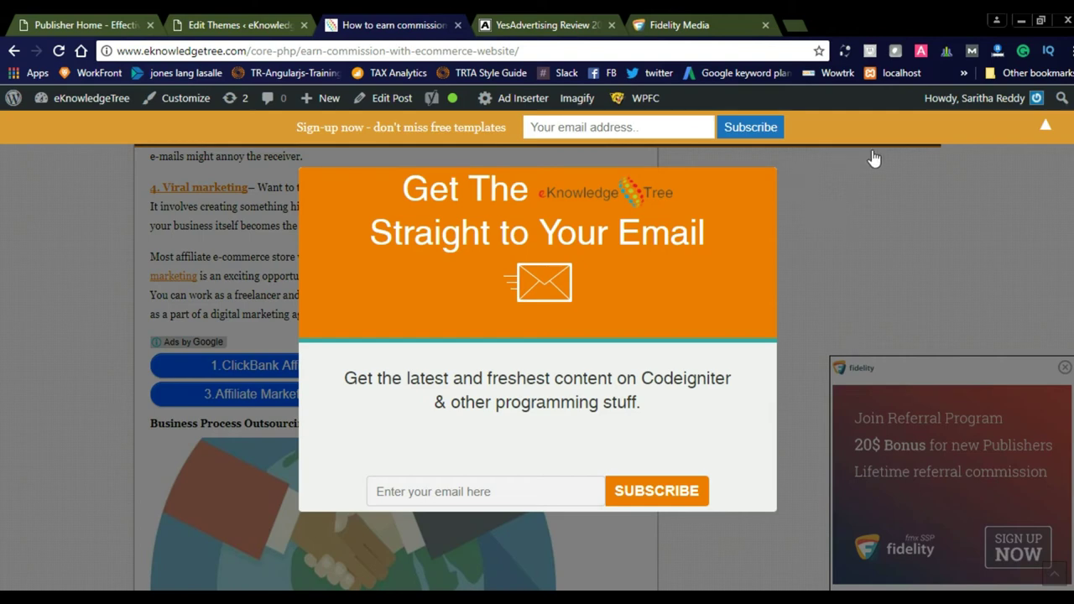
pyautogui.click(76, 290)
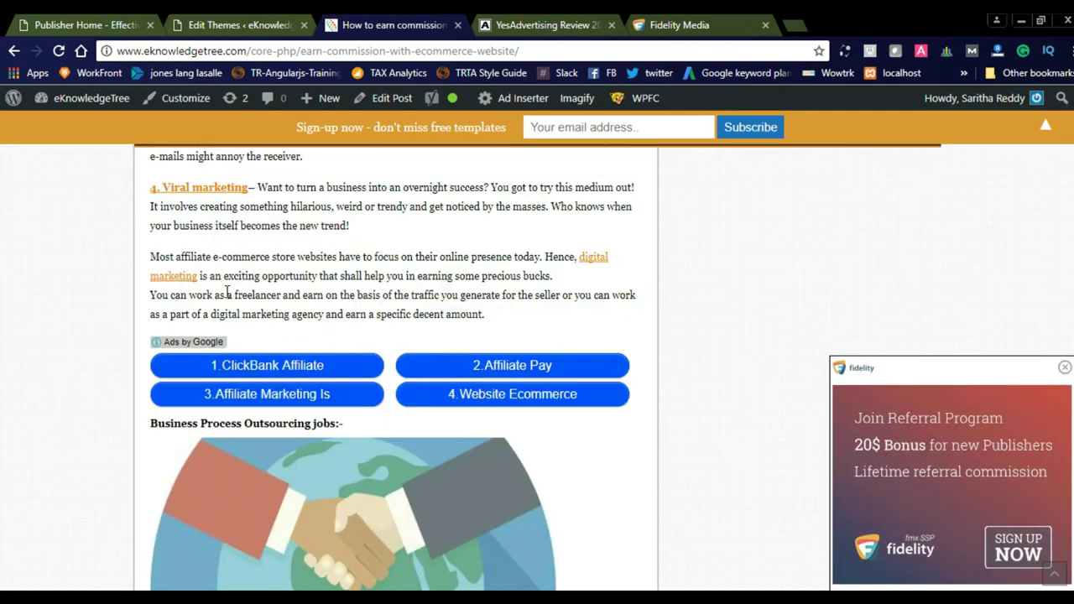